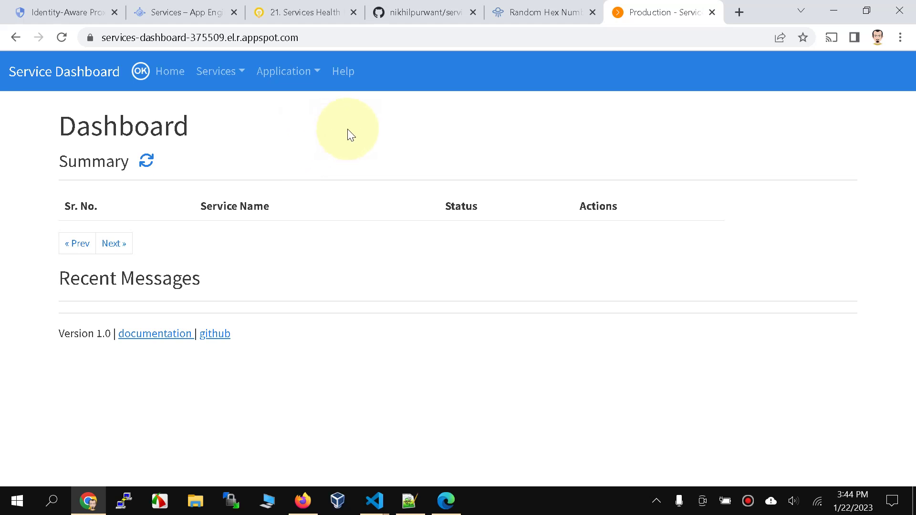
View the Service Dashboard home page as a public visitor in Edge, and return to the admin session in Chrome.
click(447, 502)
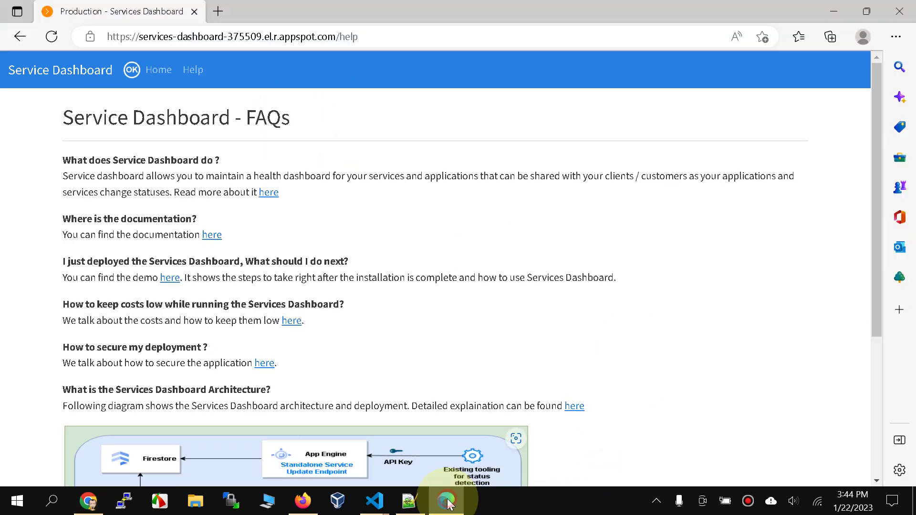
click(160, 72)
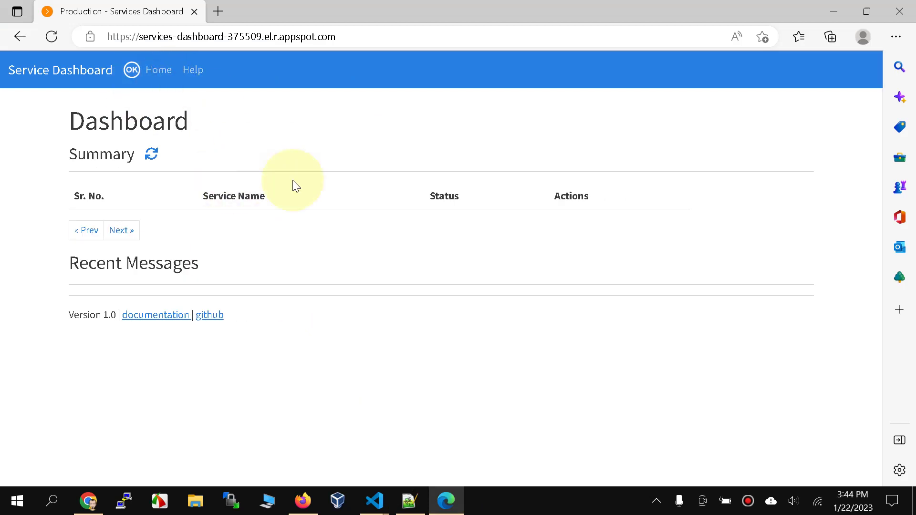
click(836, 13)
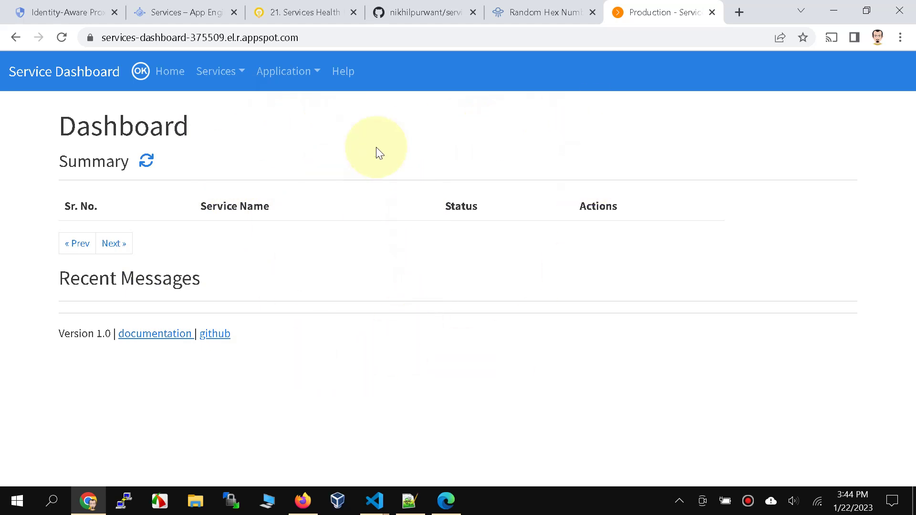
click(447, 500)
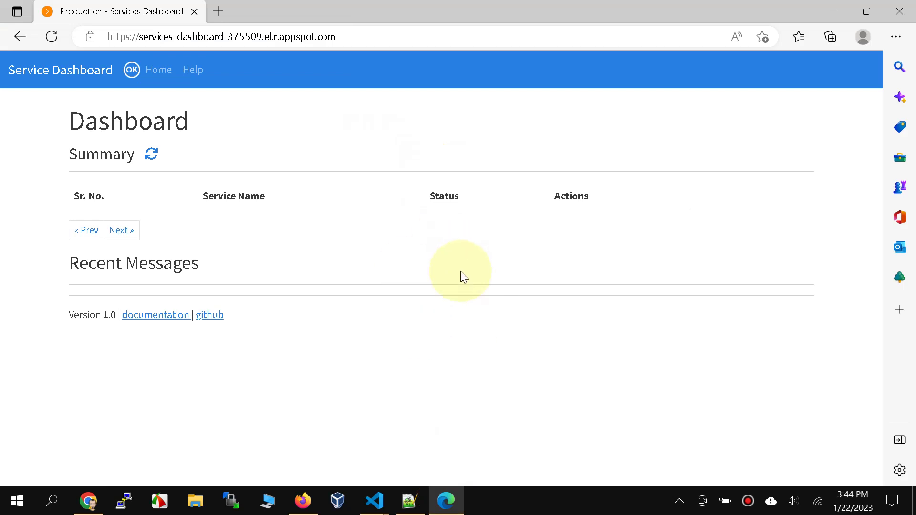
click(823, 11)
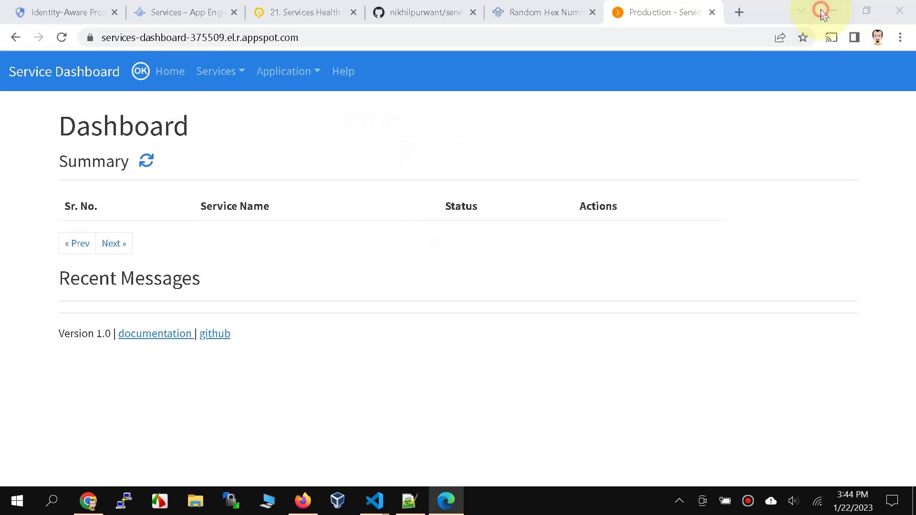
Start adding a service named "Managed Mongo DB" with the description "Best Managed Mongo DB service!".
click(225, 81)
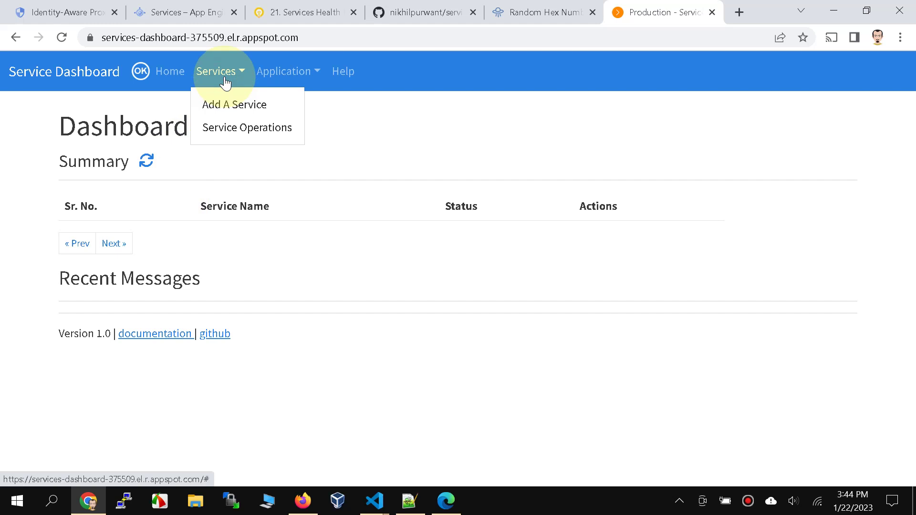
click(225, 106)
click(245, 198)
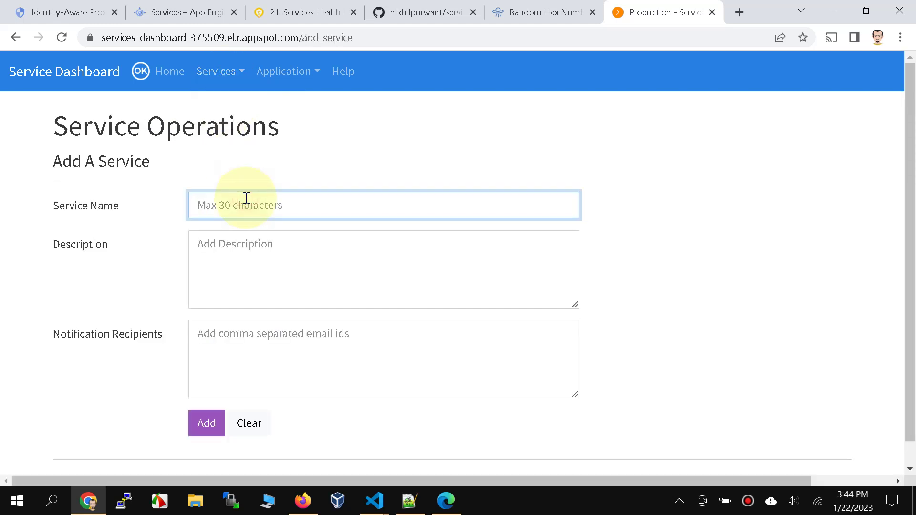
text(Managed Mongo DB)
click(253, 272)
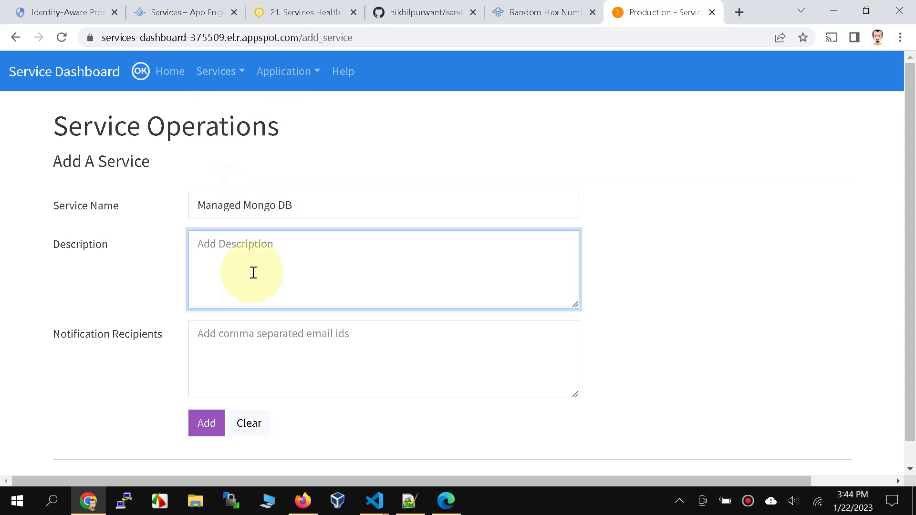
text(Best Managed Mongo DB service!)
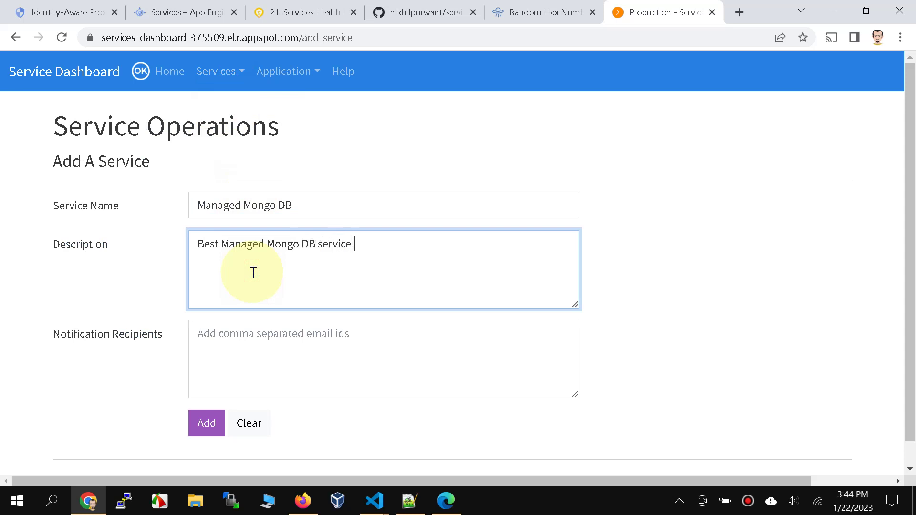
Copy a temporary email address from temp-mail.org into the notification recipients and add the Managed Mongo DB service.
click(250, 362)
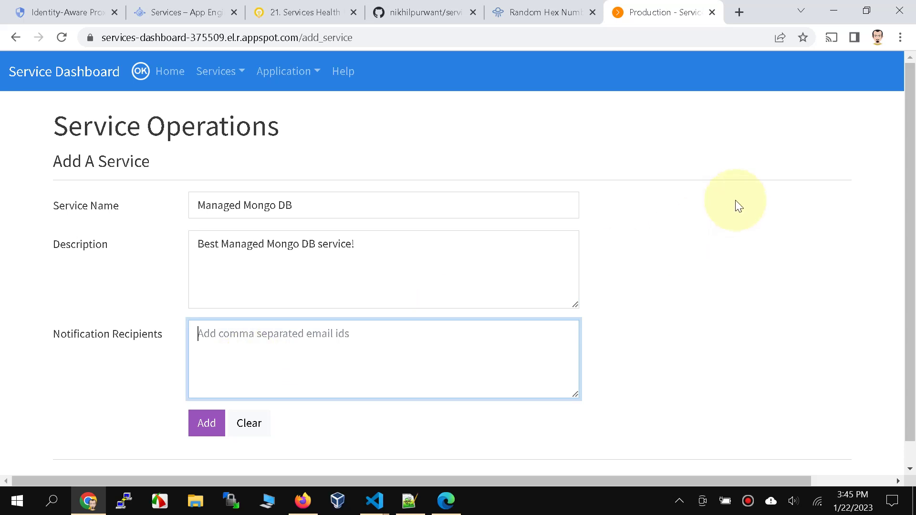
click(742, 12)
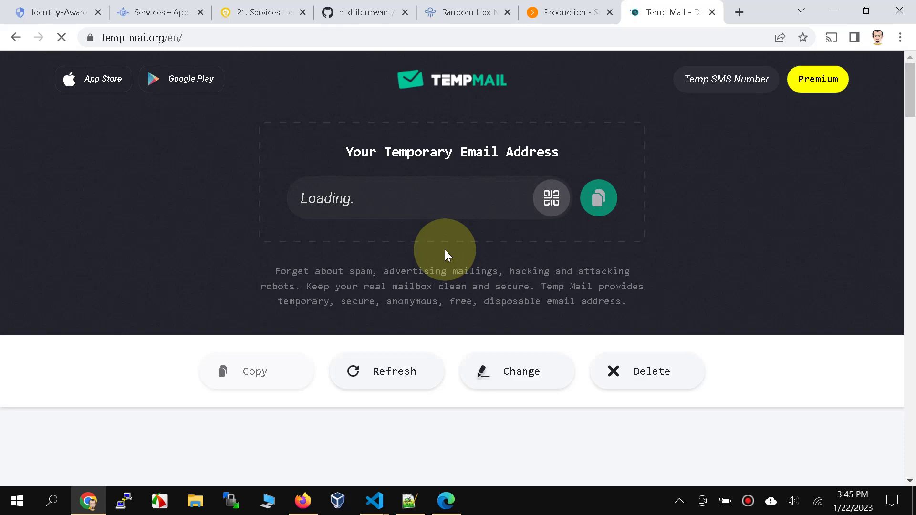
click(592, 209)
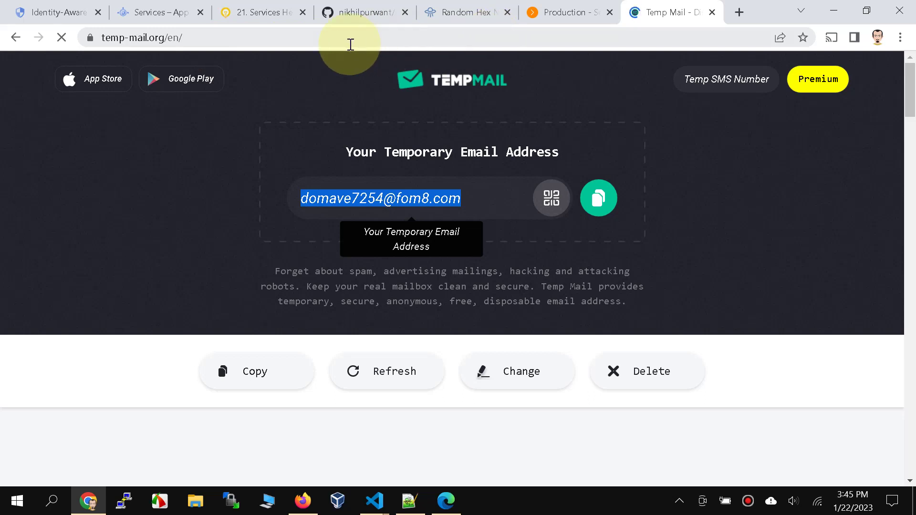
click(537, 16)
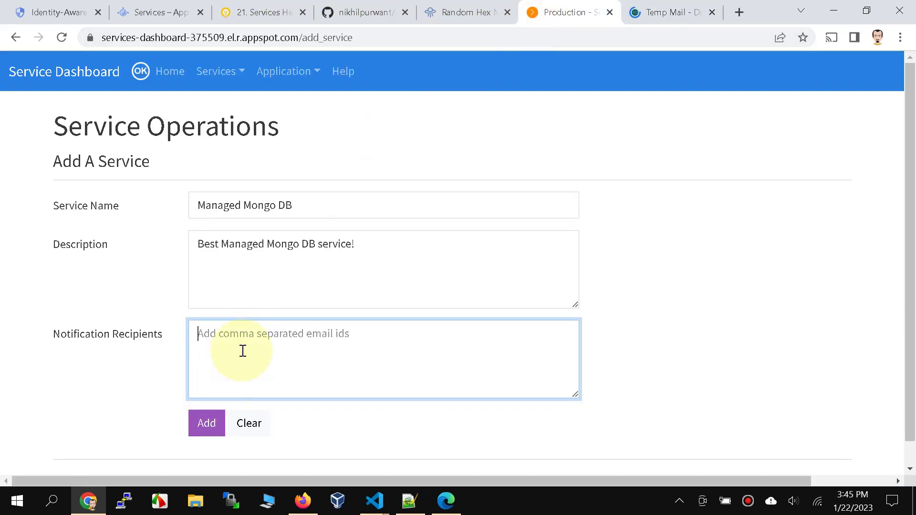
key(ctrl+v)
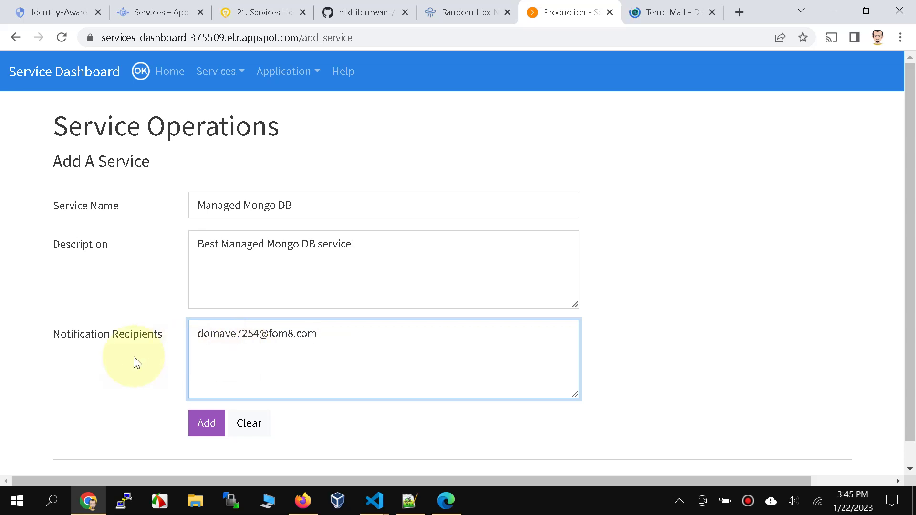
click(200, 428)
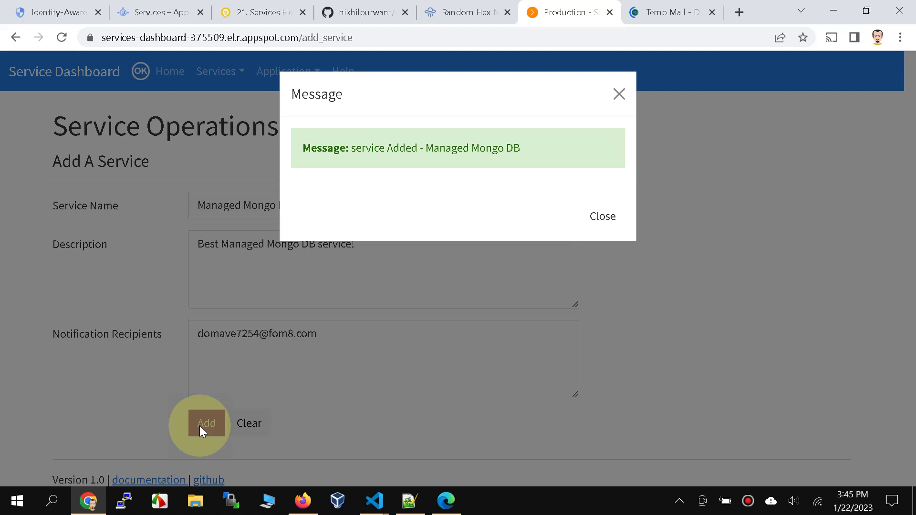
click(606, 219)
Add another service named "Weather web service" with the description "Best weather web service", keeping the same notification recipient.
drag(298, 205, 179, 209)
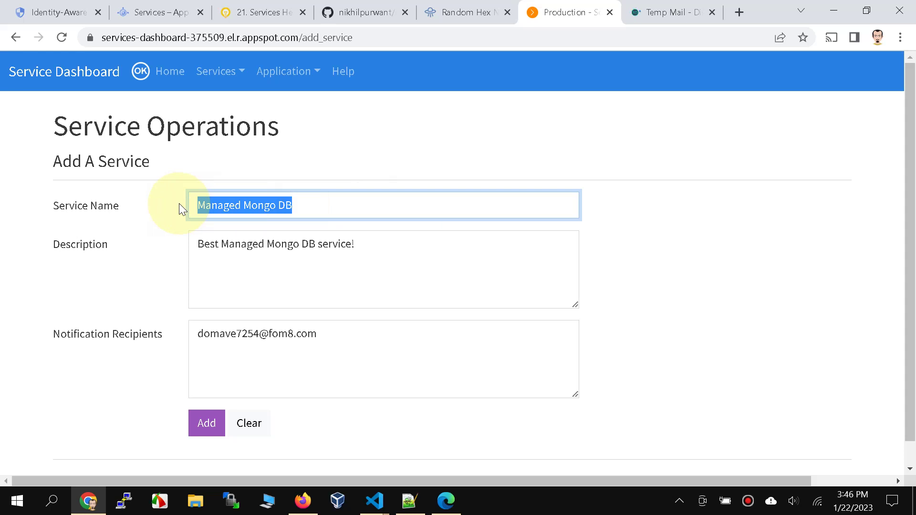
text(Weather )
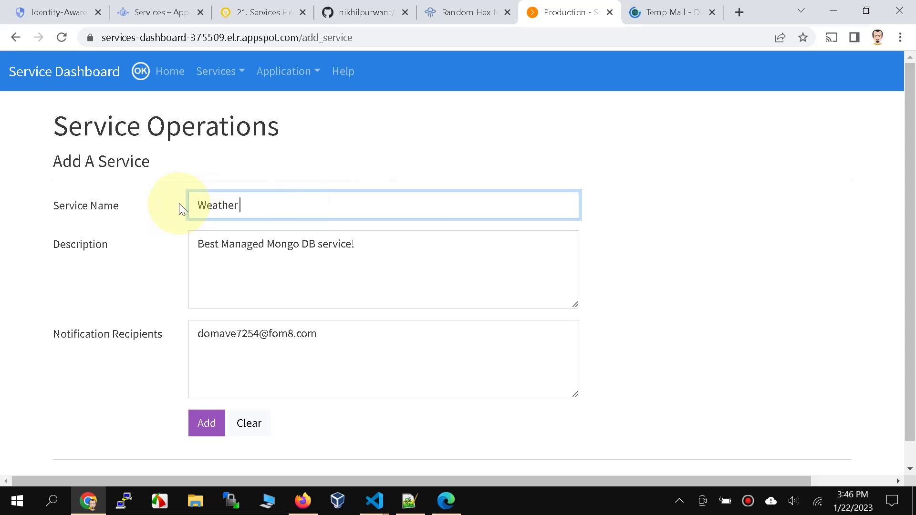
text(web service)
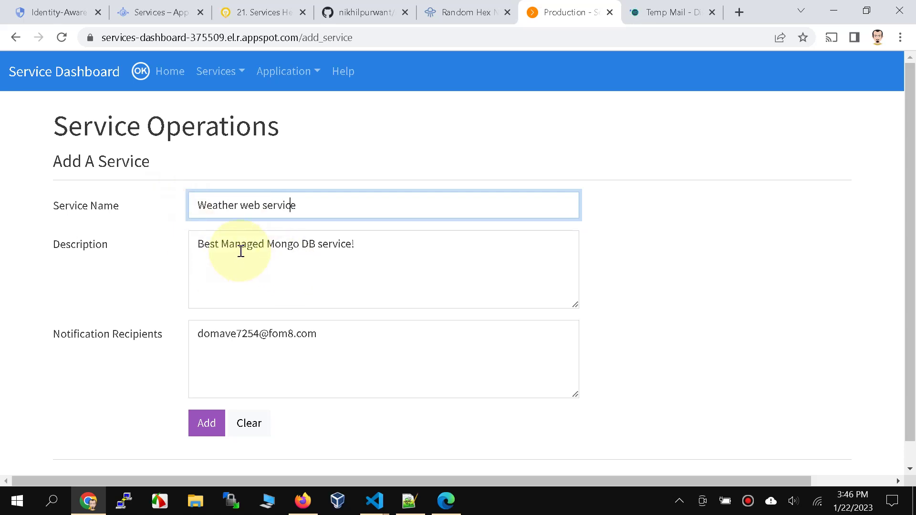
drag(224, 246, 436, 249)
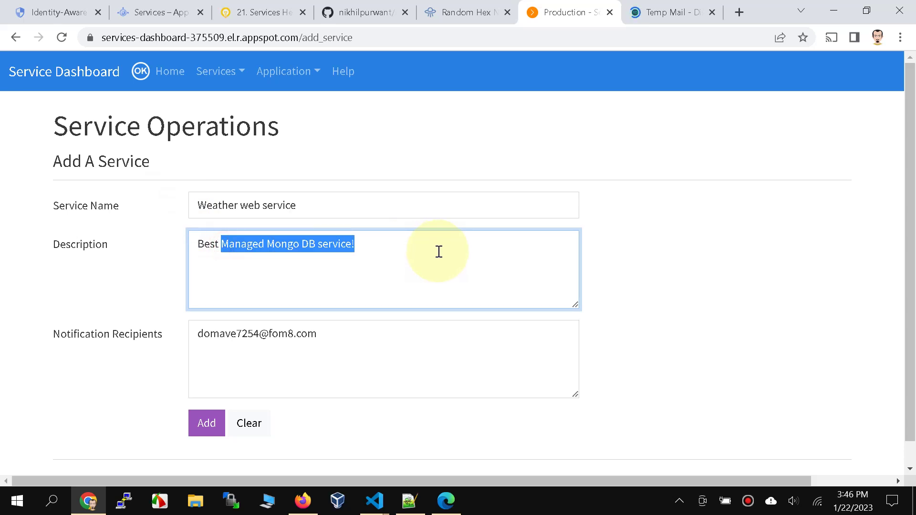
text(weather e)
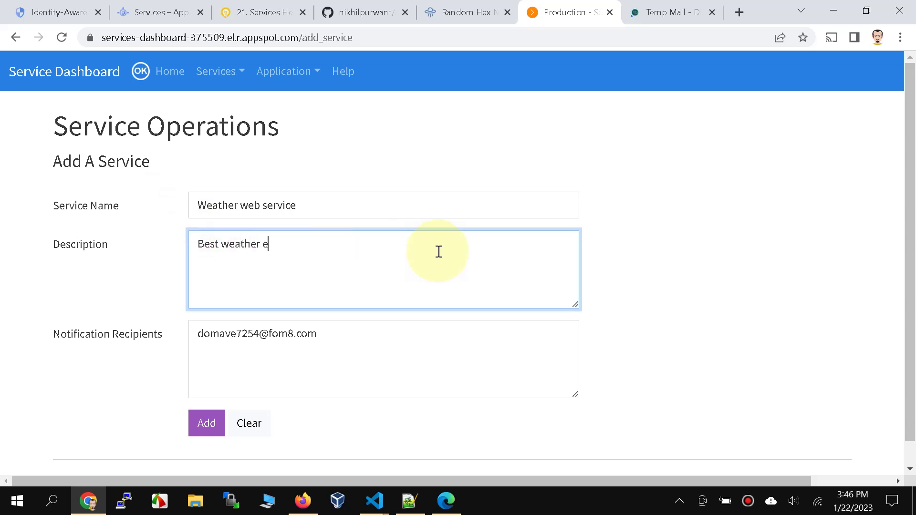
key(BackSpace)
text(web service)
click(209, 424)
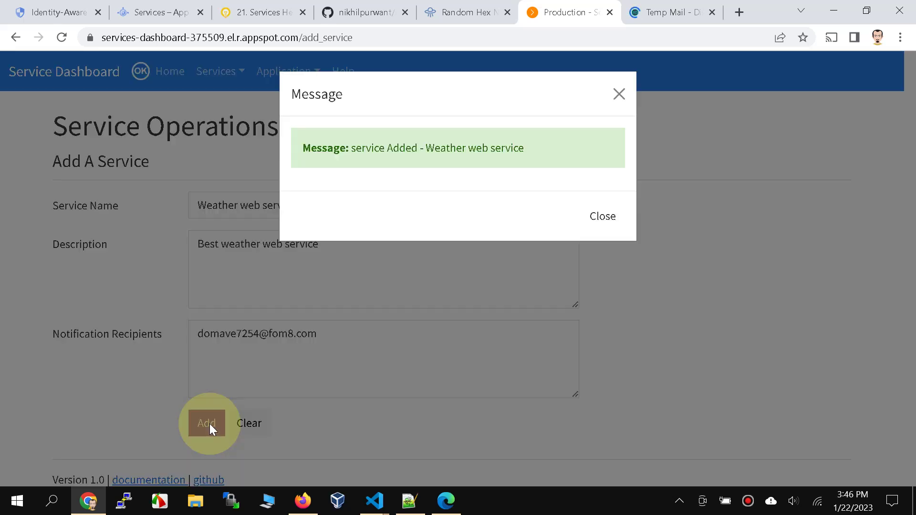
click(591, 215)
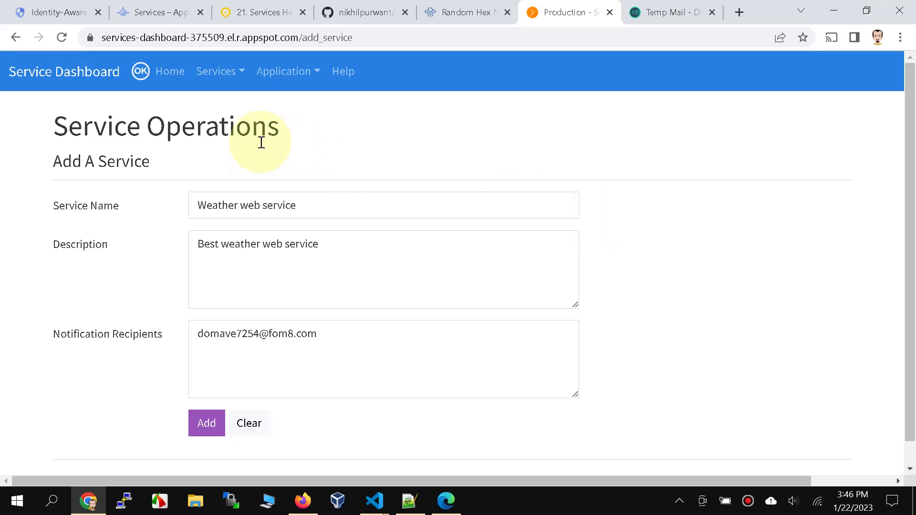
Refresh the dashboard summary in the admin session and in the public view in Edge to check the listed services.
click(175, 74)
click(147, 161)
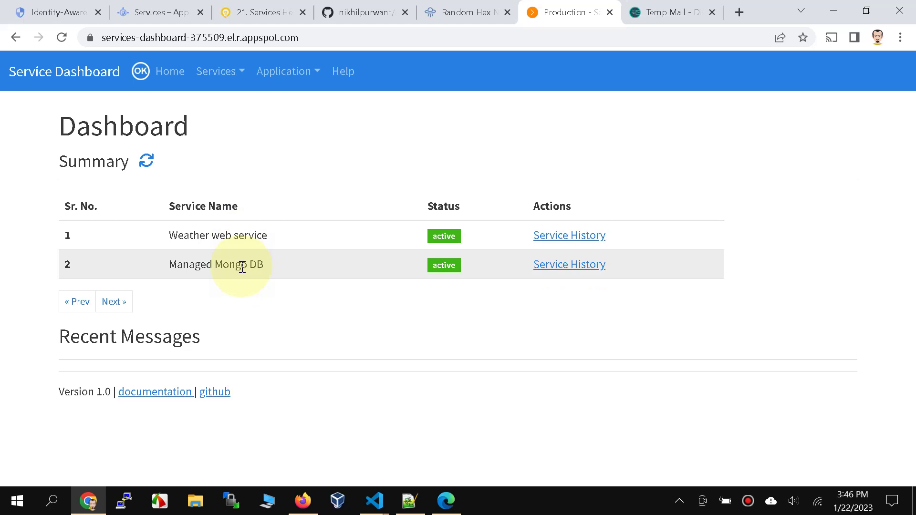
click(447, 500)
click(151, 154)
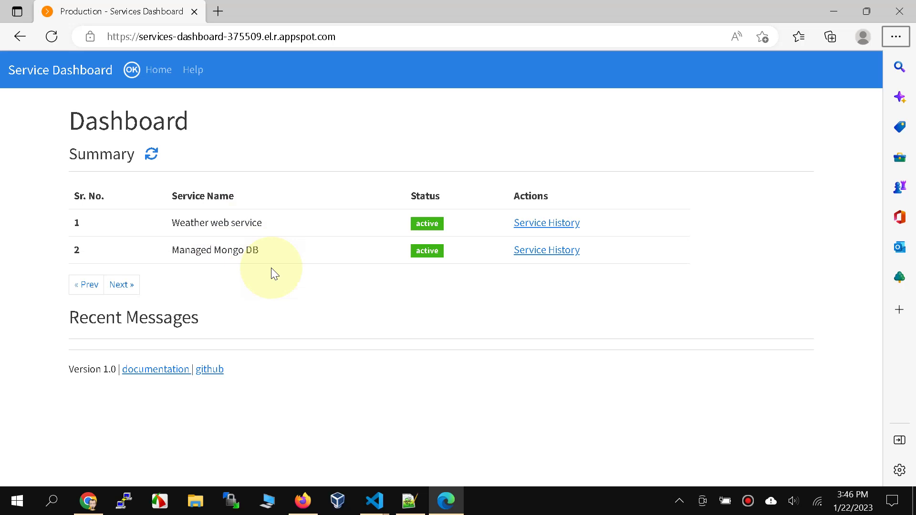
Return to the admin session in Chrome, view the service history of Weather web service, and go back to the dashboard.
key(alt+Tab)
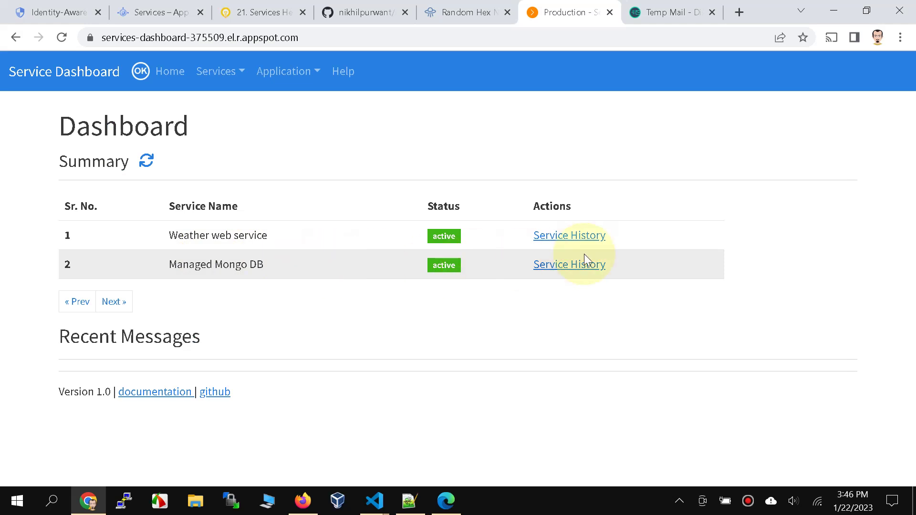
click(586, 235)
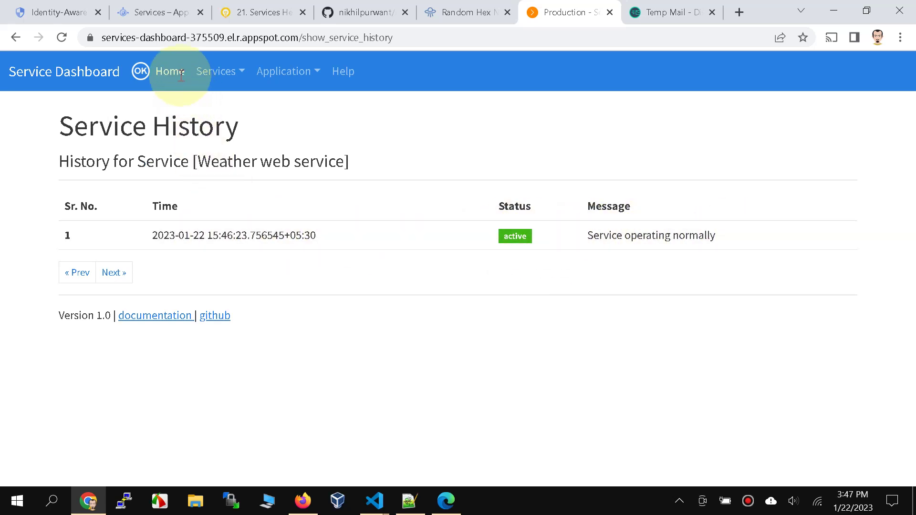
click(158, 73)
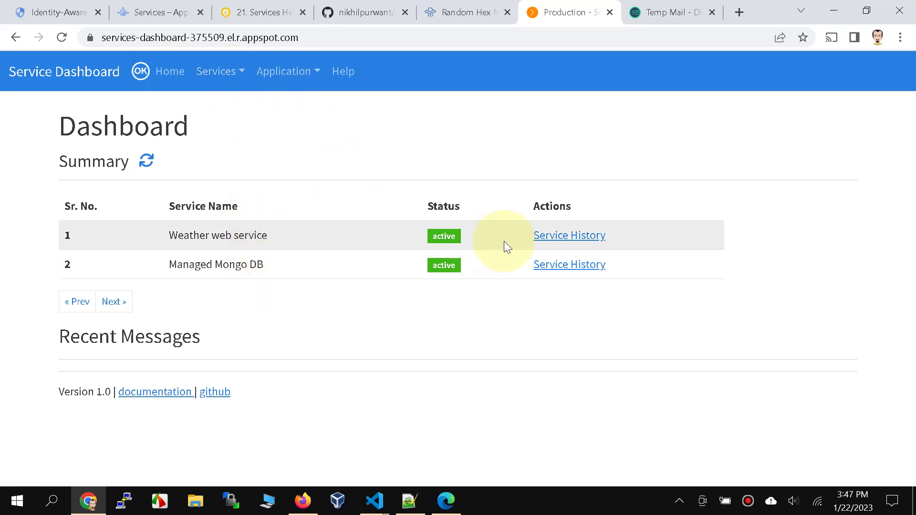
List all services in Service Operations and search for "Weather web service" by its name.
click(228, 90)
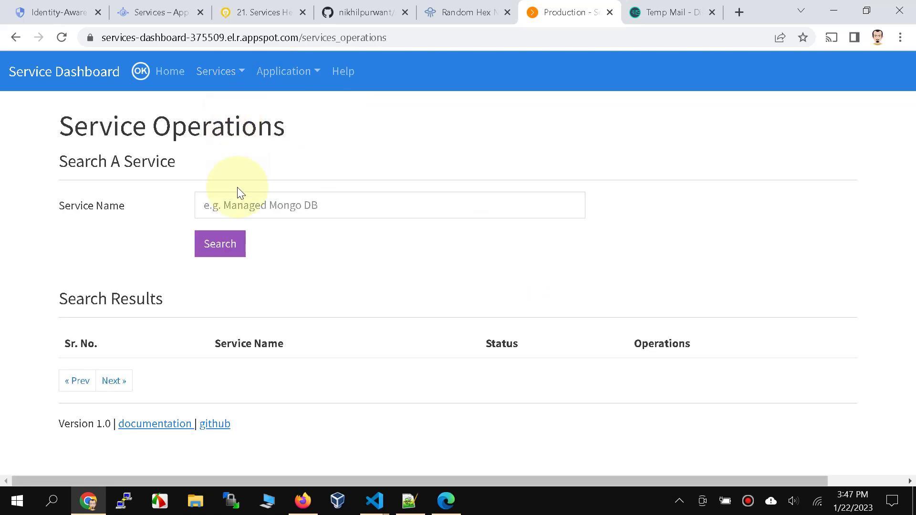
click(227, 244)
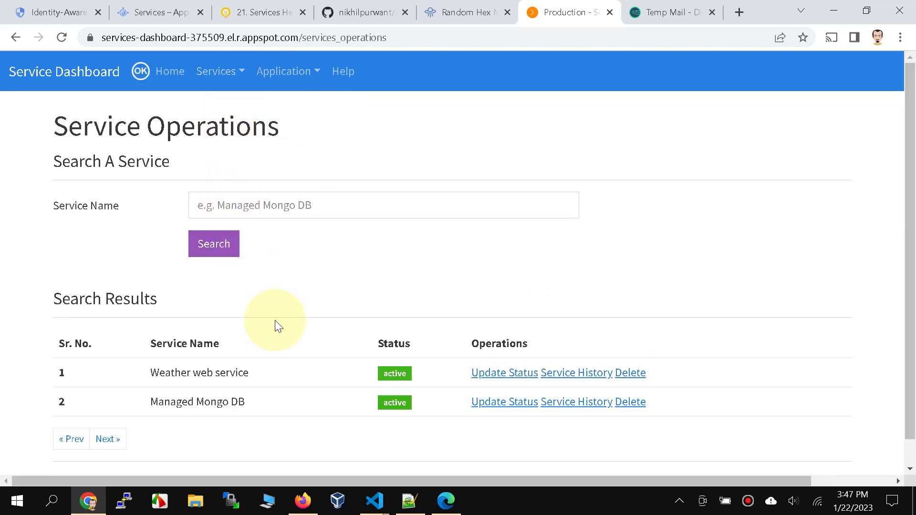
drag(249, 373, 147, 374)
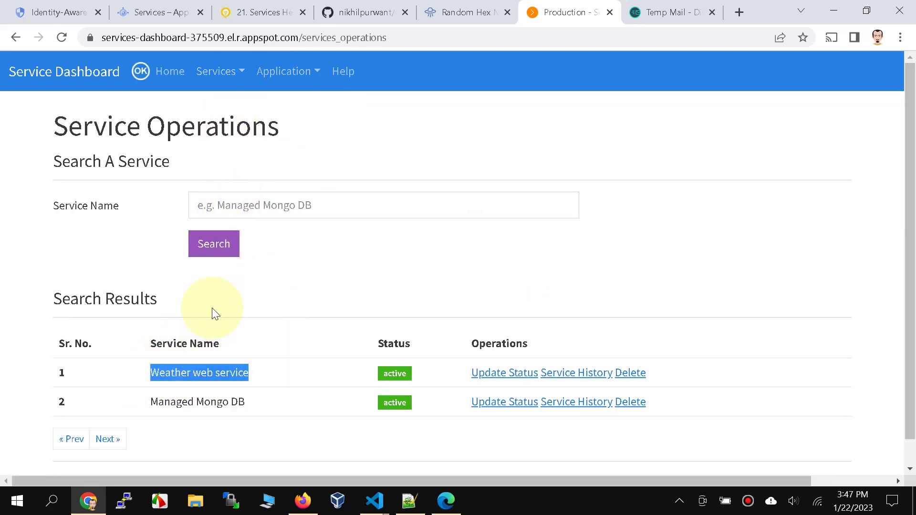
click(256, 206)
key(ctrl+v)
click(230, 253)
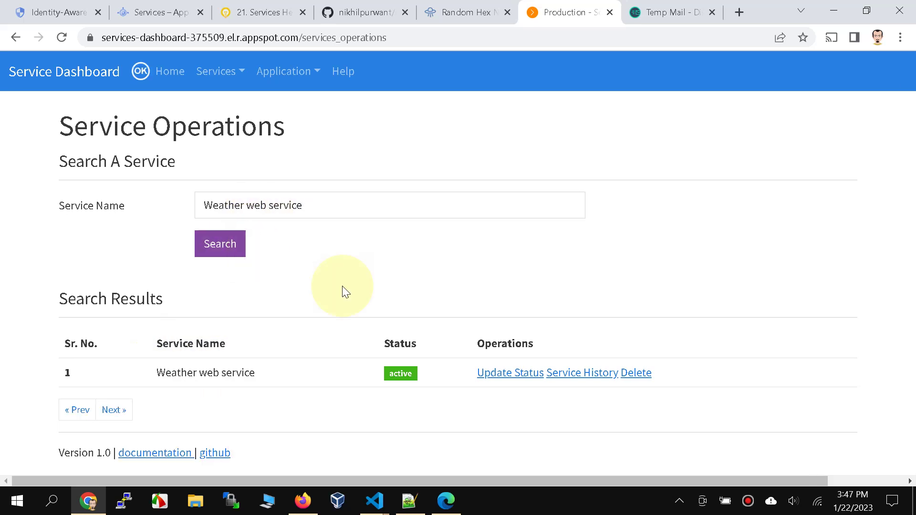
Clear the service name filter, list all services again, and open the status update form for Managed Mongo DB.
triple_click(293, 214)
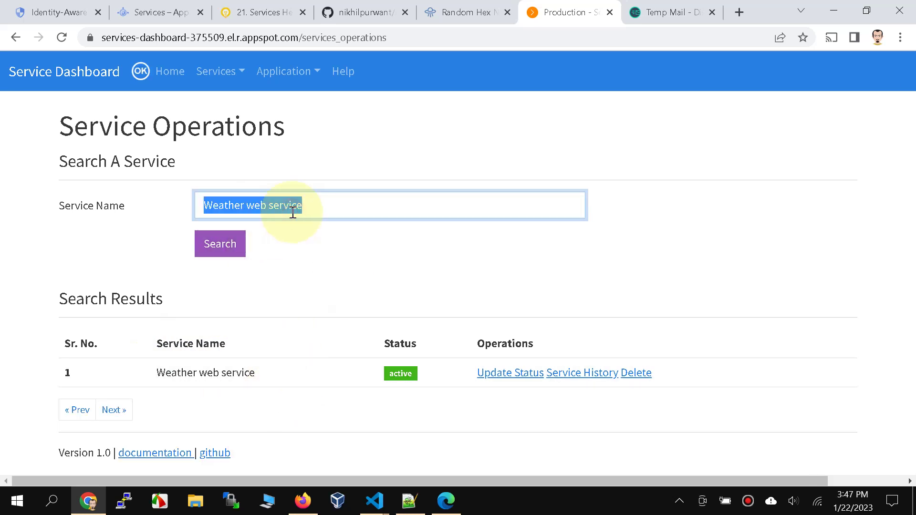
key(BackSpace)
click(244, 253)
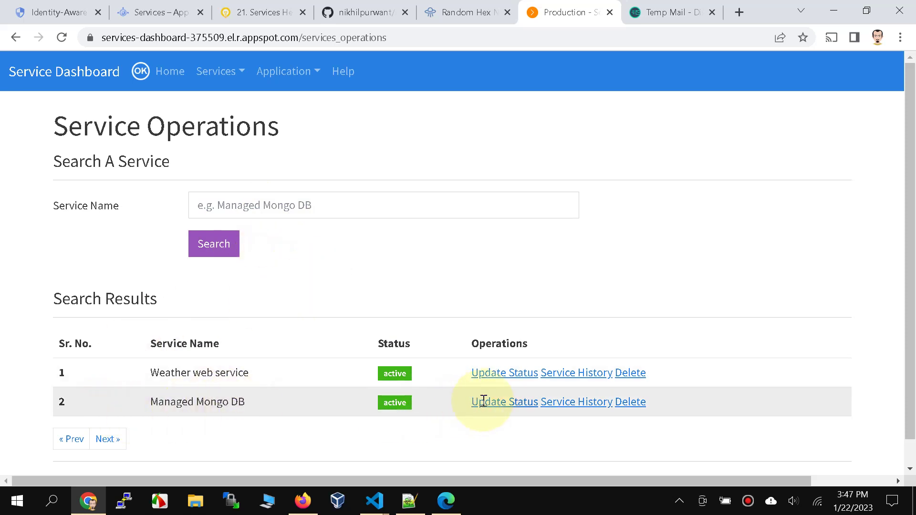
click(502, 405)
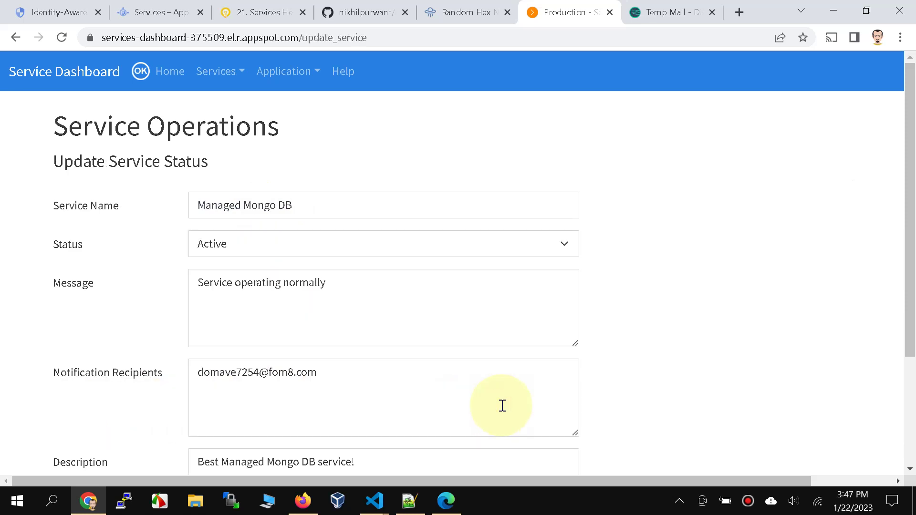
Update Managed Mongo DB to status Degraded with the message "Some timeouts experienced, working on it!".
click(402, 243)
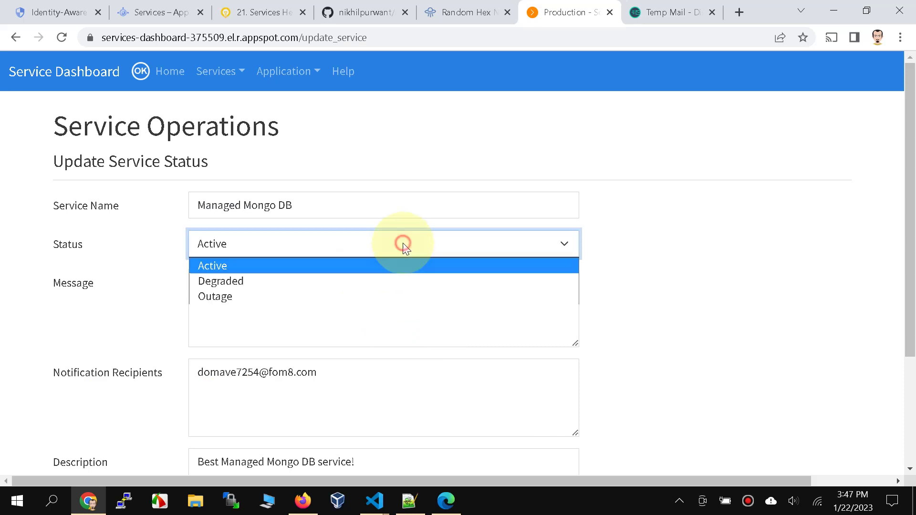
click(342, 281)
drag(342, 281, 192, 283)
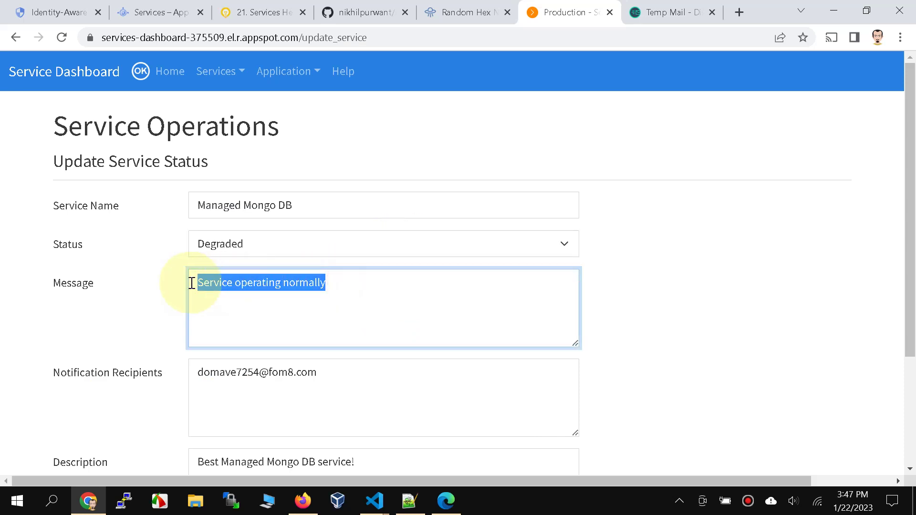
text(Some timeo)
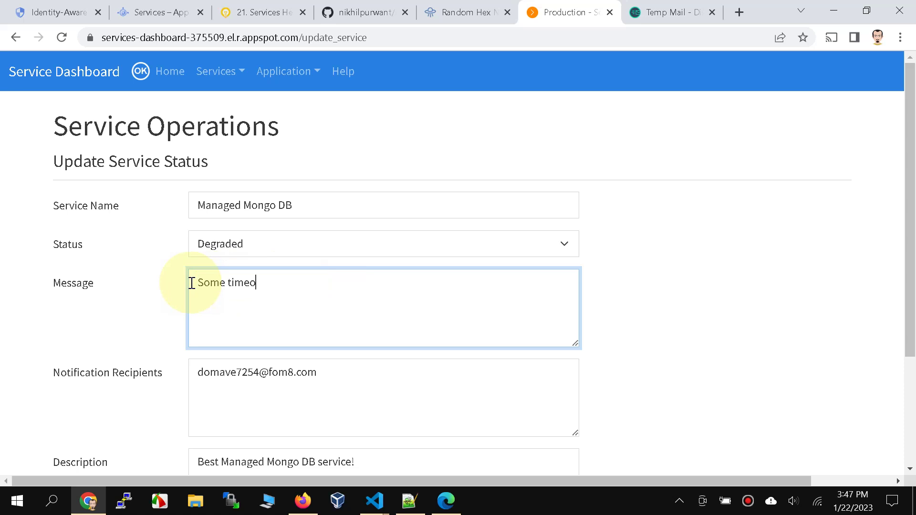
text(uts experienced )
text( working on it!)
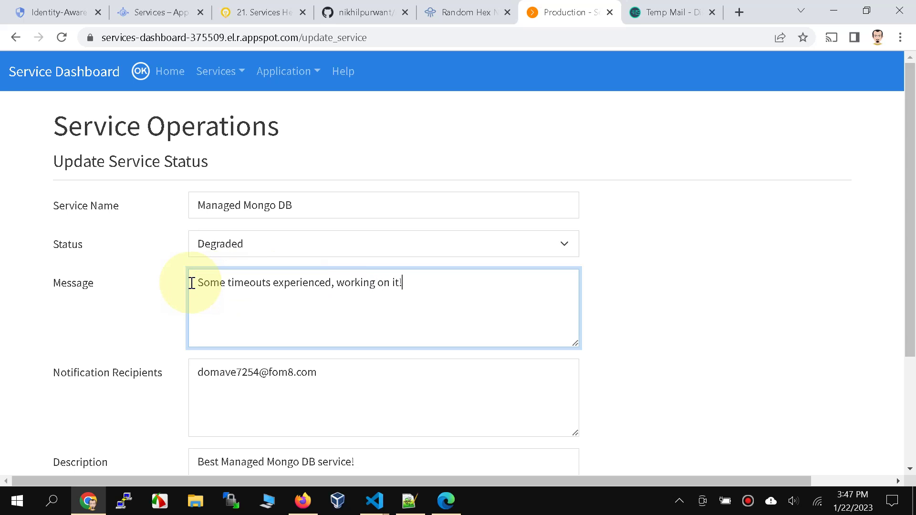
scroll(192, 283, down, 3)
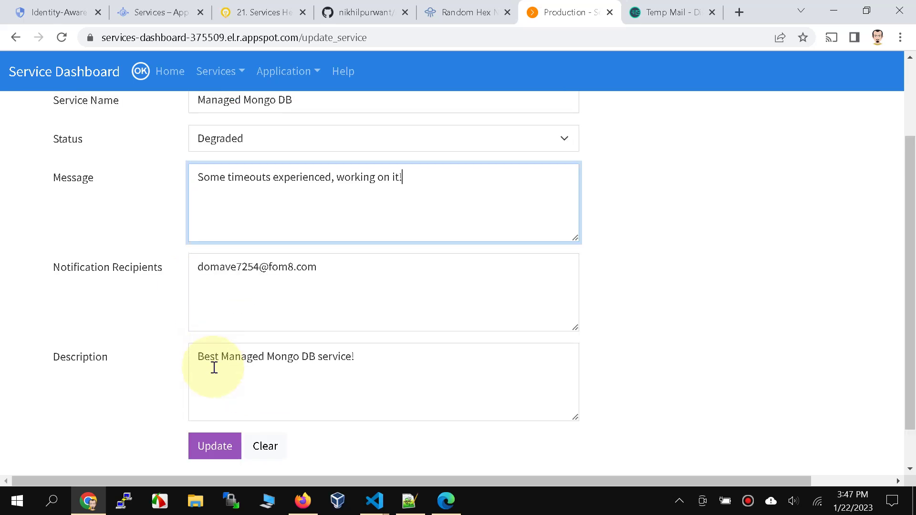
click(213, 399)
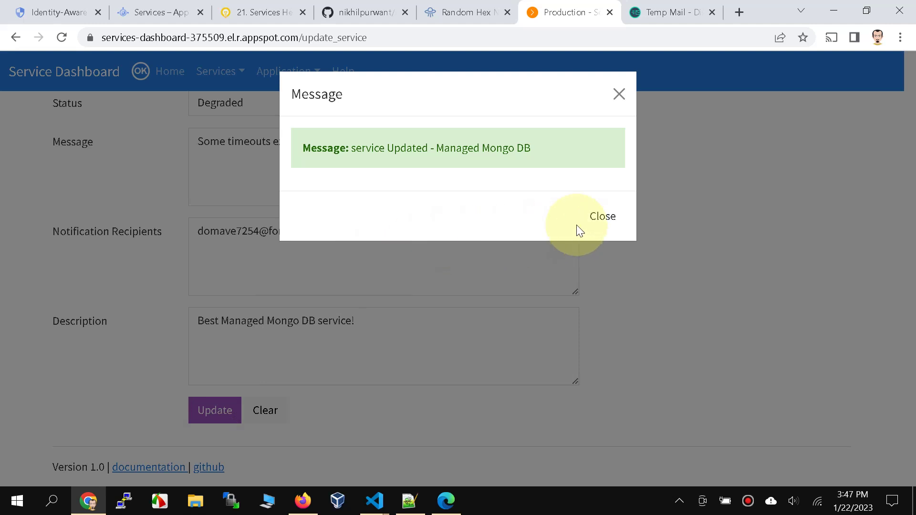
click(613, 217)
Refresh the dashboard summary in the admin session and in the public view in Edge to check Managed Mongo DB's status.
scroll(239, 184, up, 3)
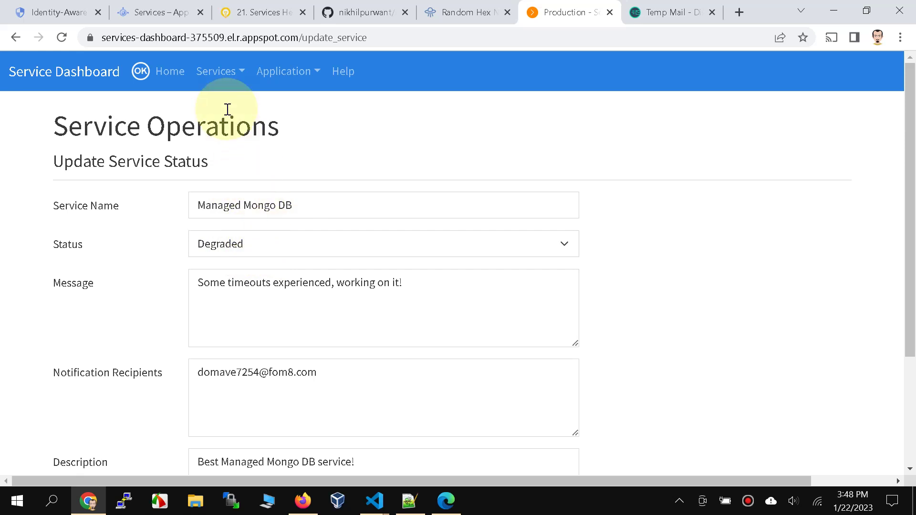
click(162, 74)
click(146, 160)
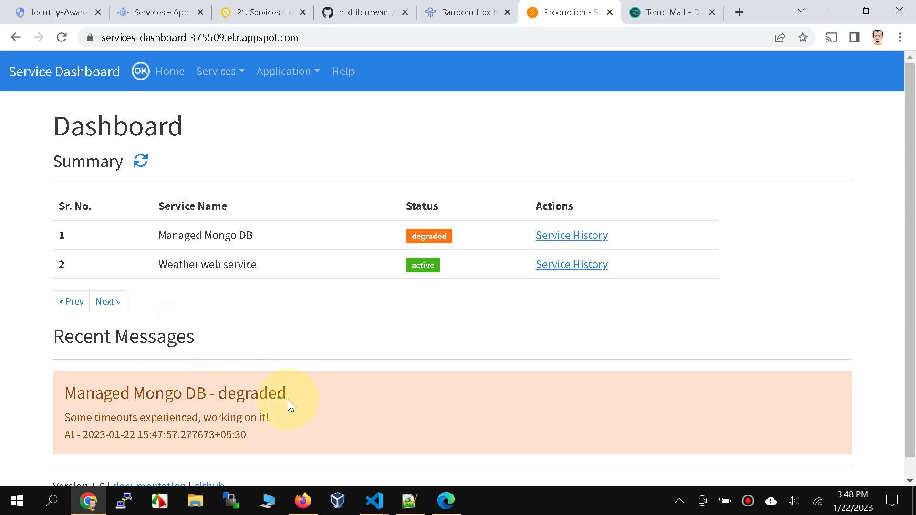
click(446, 501)
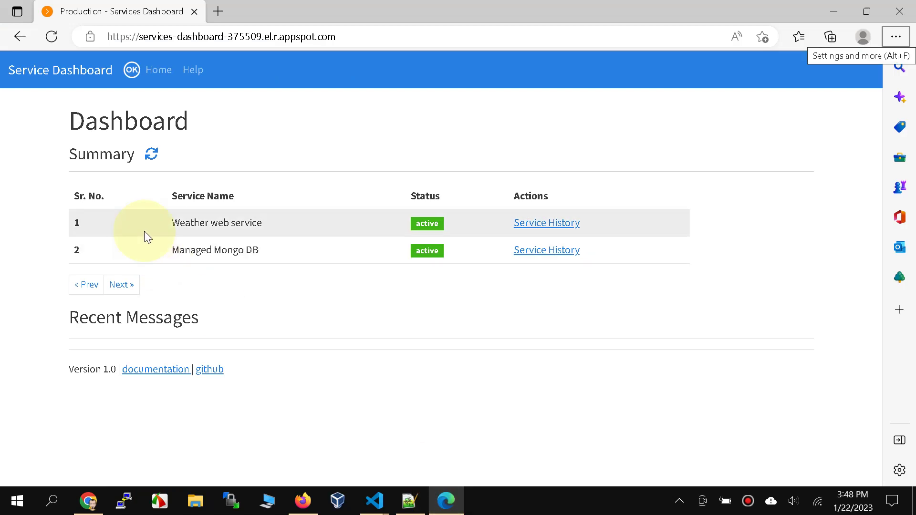
click(151, 162)
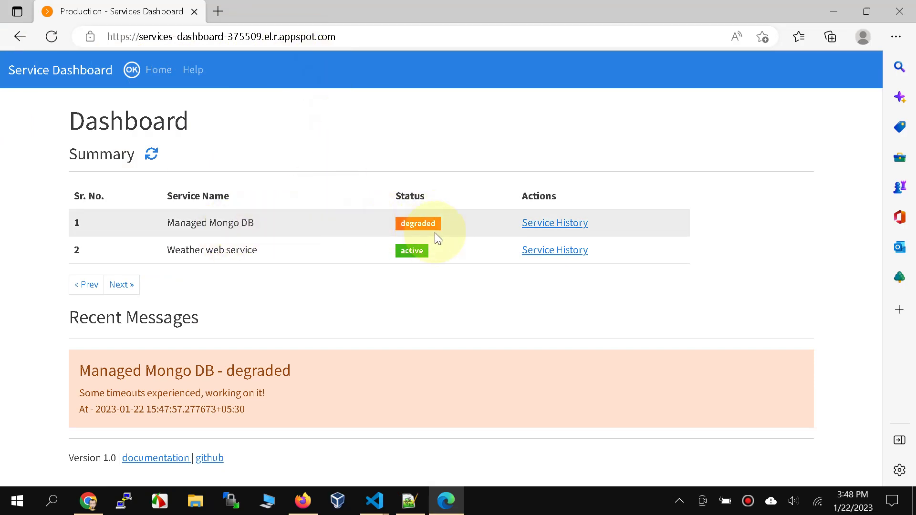
Switch back to Chrome and open the "Service Dashboard - Alert" email in the Temp Mail inbox.
click(85, 505)
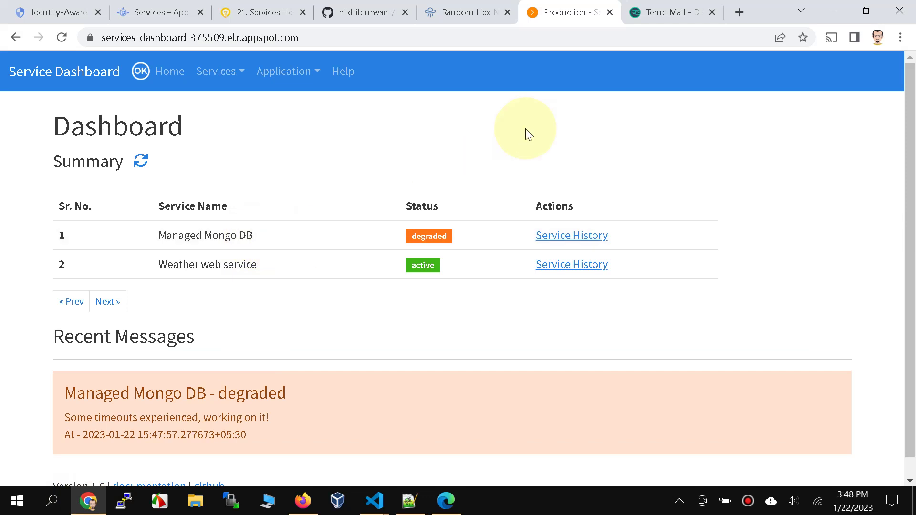
click(635, 17)
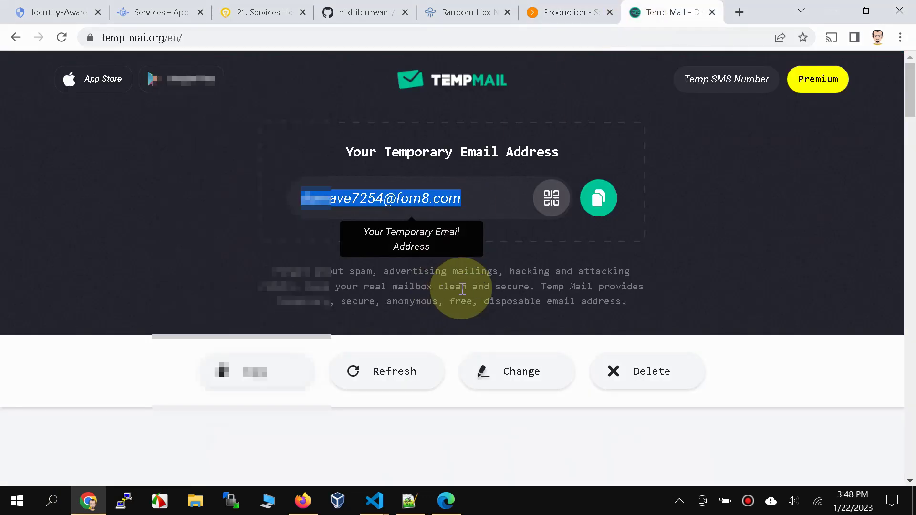
scroll(461, 293, down, 4)
scroll(463, 294, down, 2)
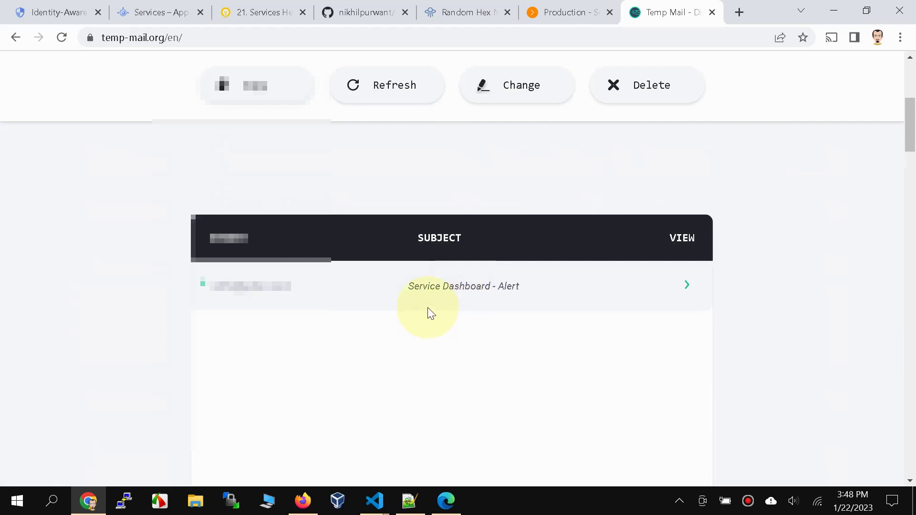
click(452, 288)
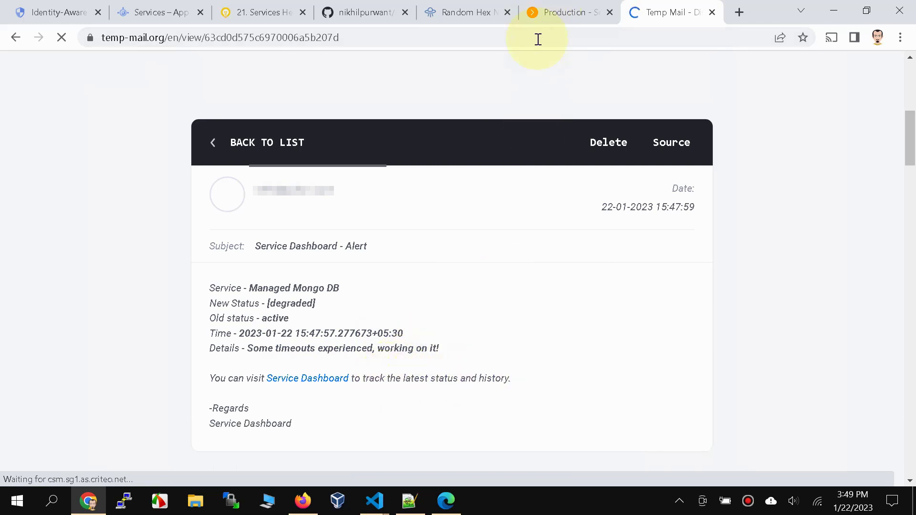
Return to the public dashboard in Edge, refresh its summary, and view the service history of Managed Mongo DB.
click(551, 13)
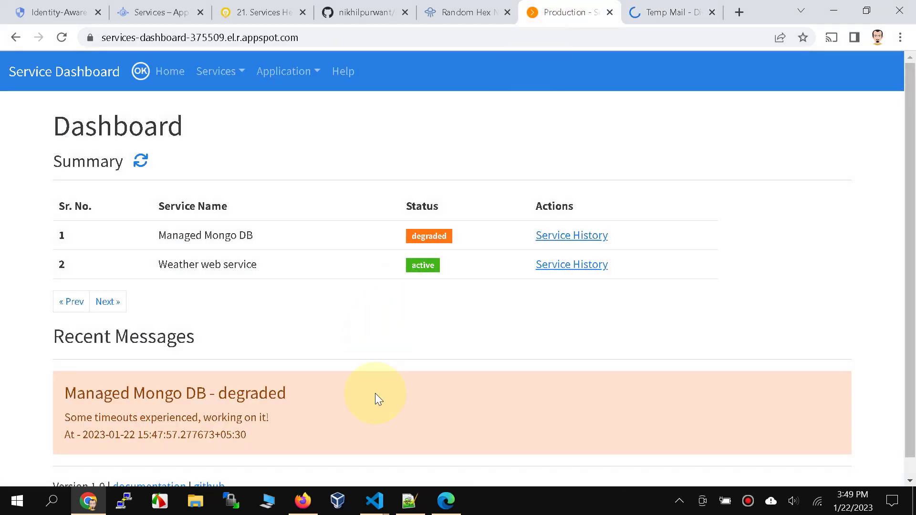
click(446, 501)
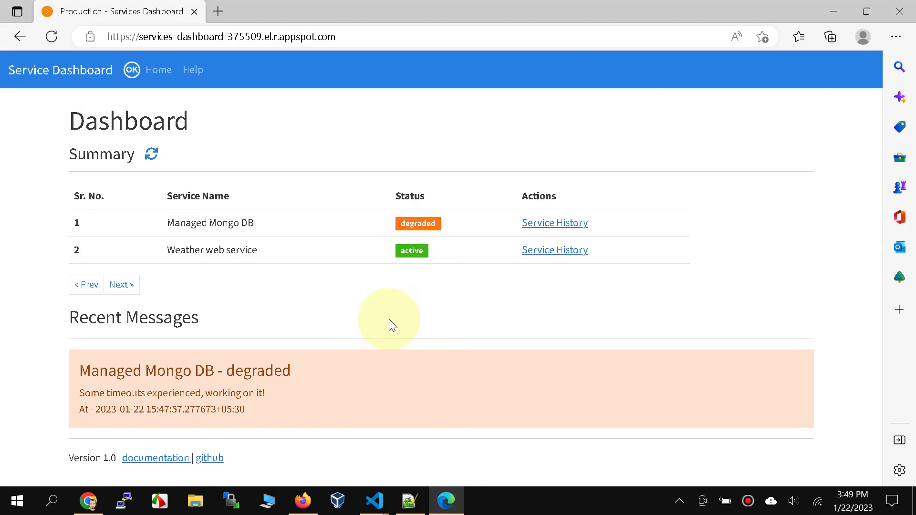
click(153, 154)
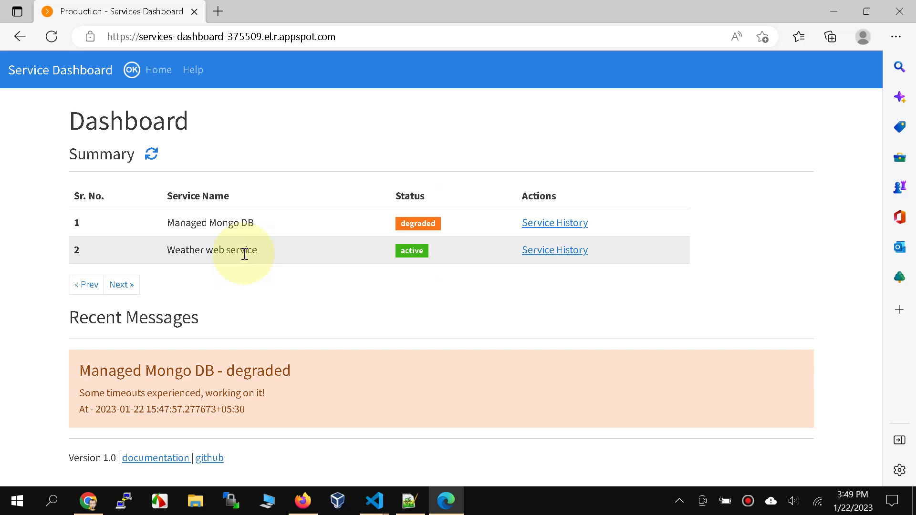
click(536, 223)
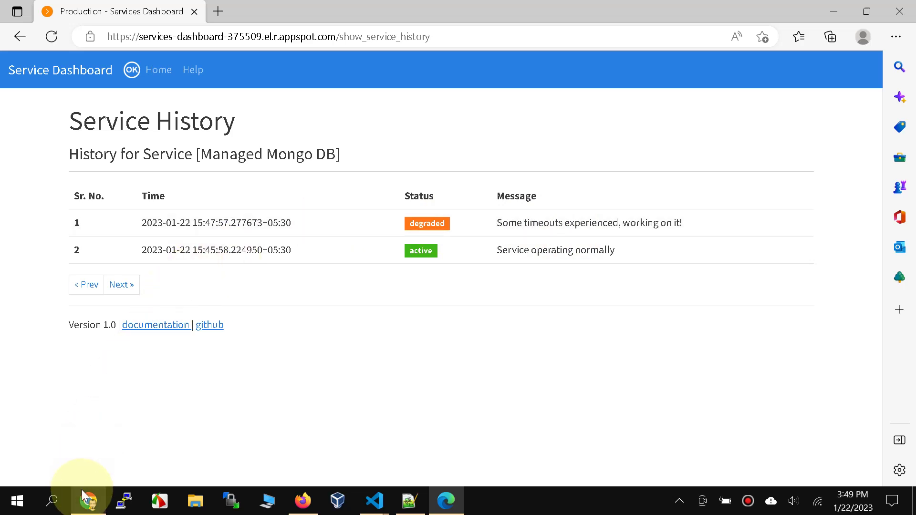
Switch to the admin session in Chrome, list all services in Service Operations, and open the status update form for Managed Mongo DB.
mouse_move(85, 501)
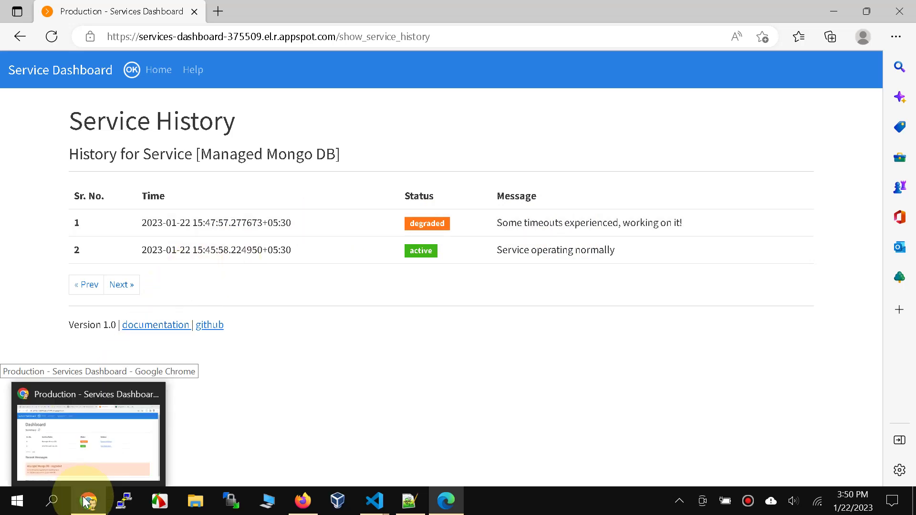
click(85, 503)
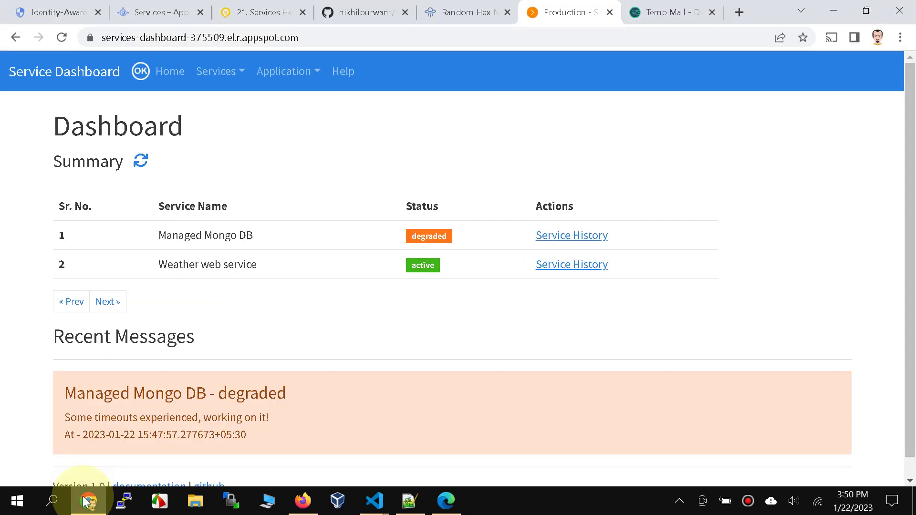
click(213, 74)
click(234, 126)
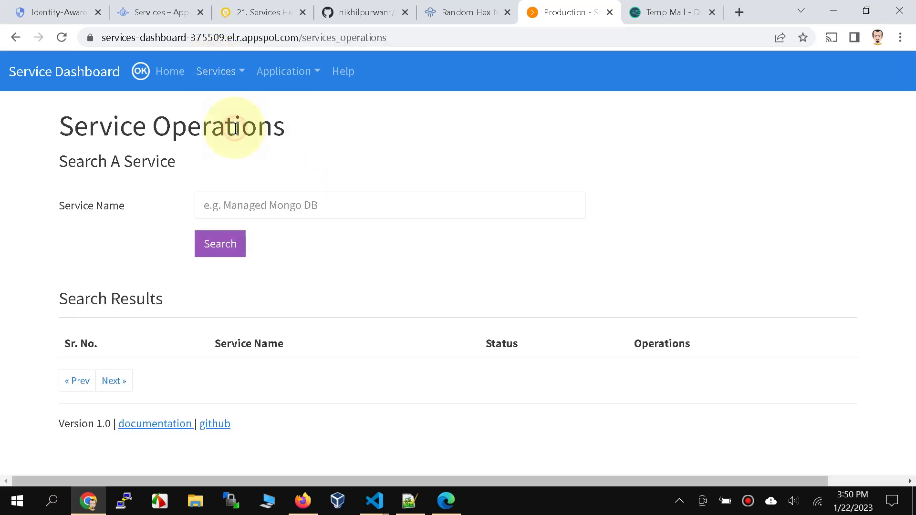
click(225, 245)
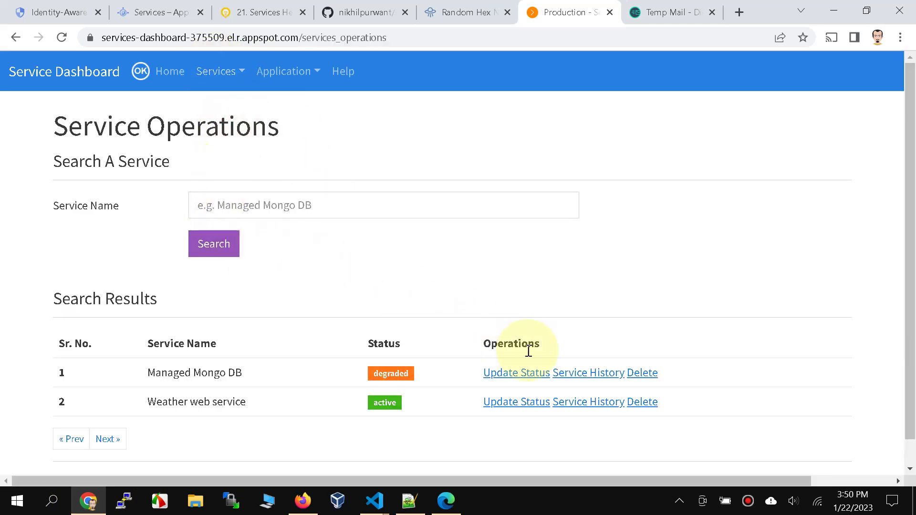
click(522, 375)
Update Managed Mongo DB to status Outage with the message "Service is experiencing an outage. Working on the issue.".
click(324, 252)
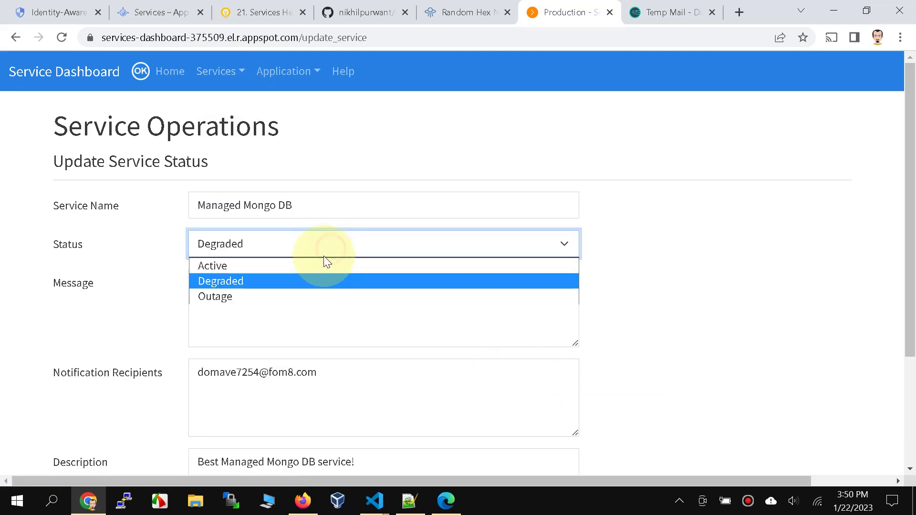
click(296, 297)
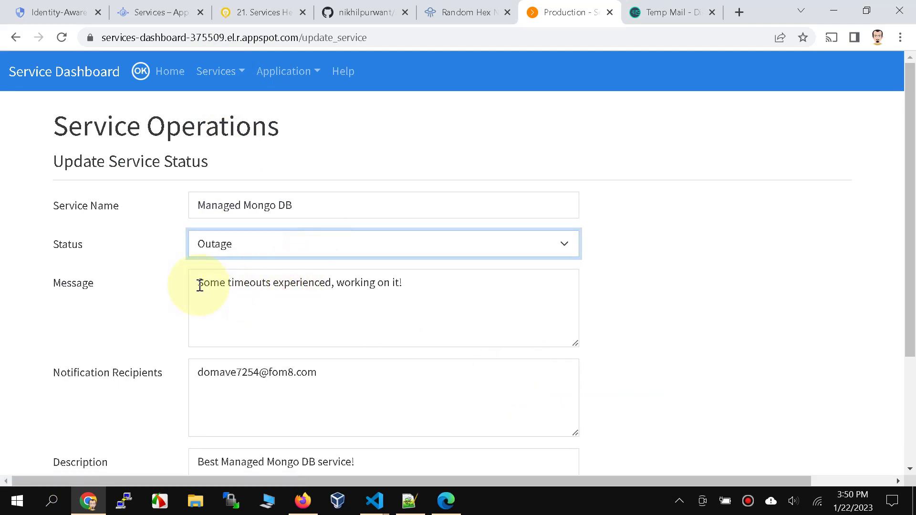
drag(198, 284, 439, 283)
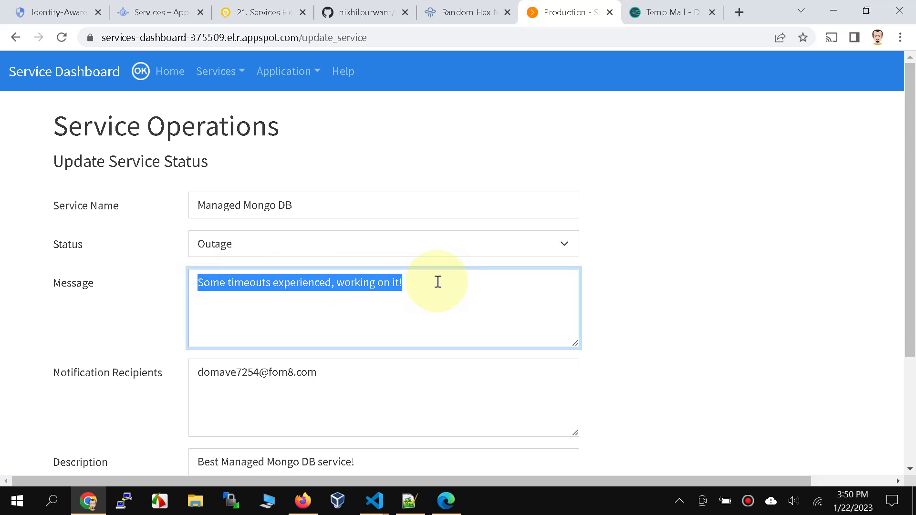
text(Service is experiencing an outage)
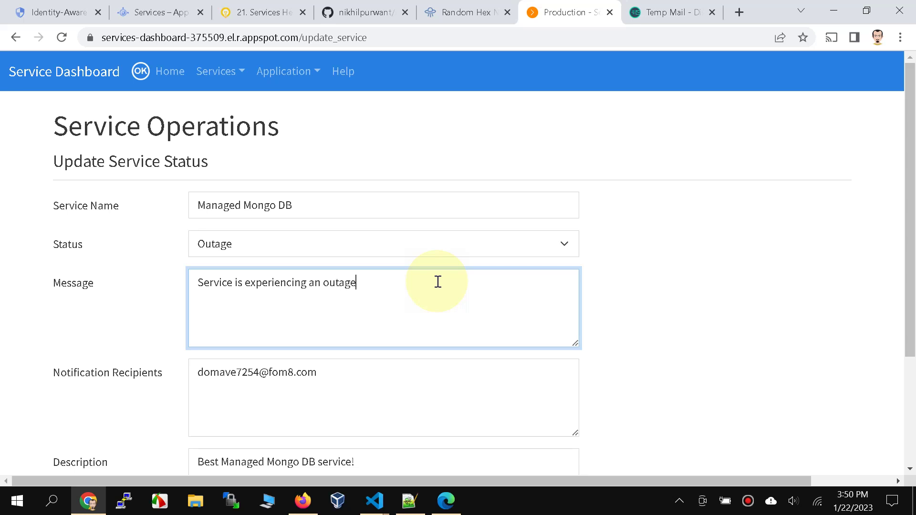
text(. Working on the issue.)
scroll(668, 275, down, 3)
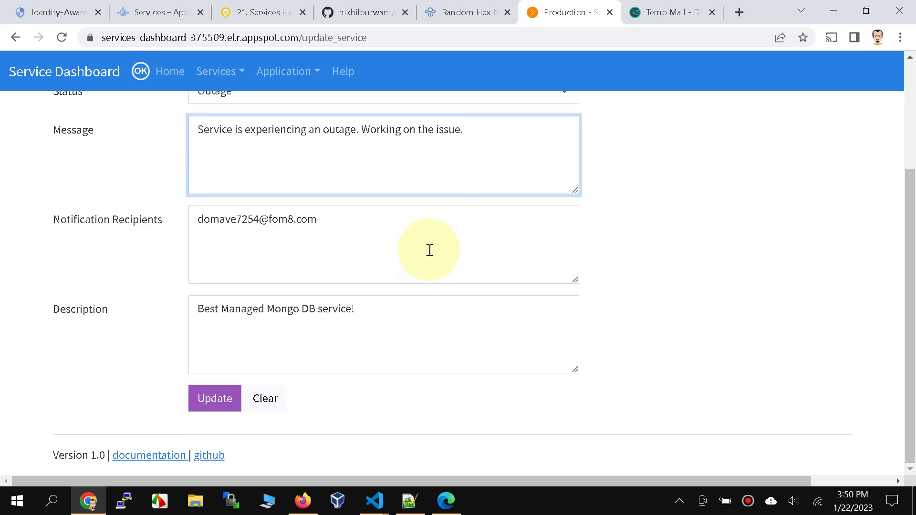
click(217, 406)
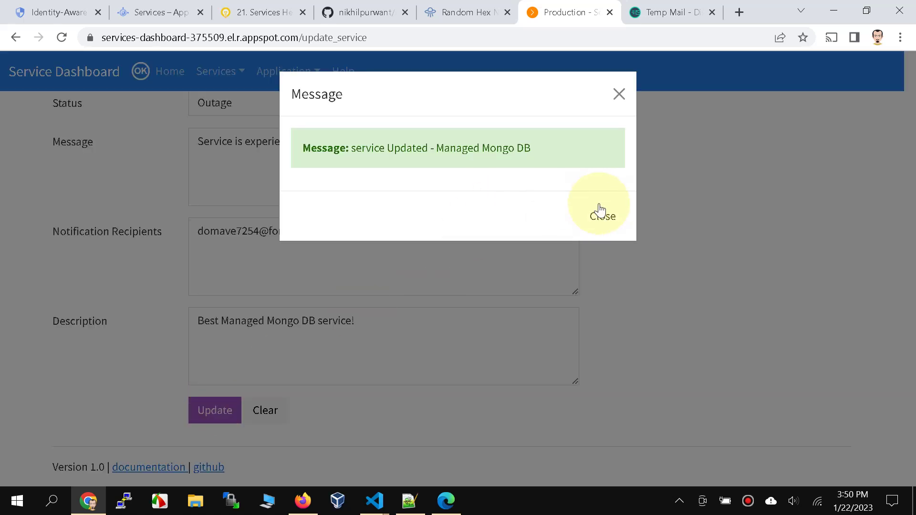
click(602, 214)
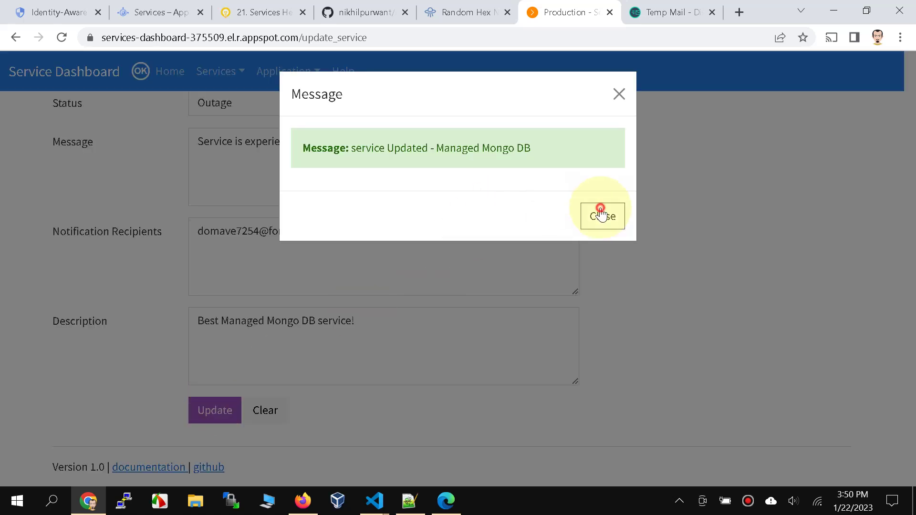
Go to the admin dashboard, refresh its summary, and review Managed Mongo DB's status and the recent messages.
click(167, 72)
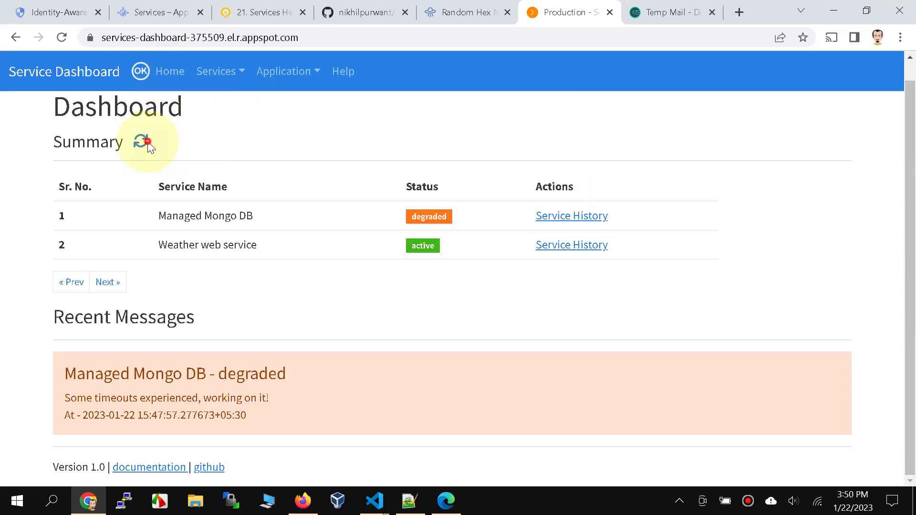
click(148, 143)
scroll(348, 225, up, 3)
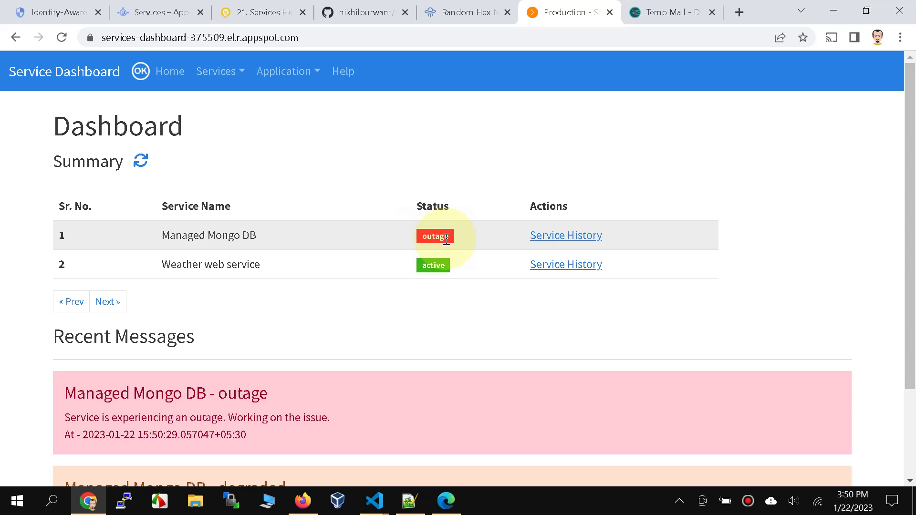
scroll(286, 372, down, 2)
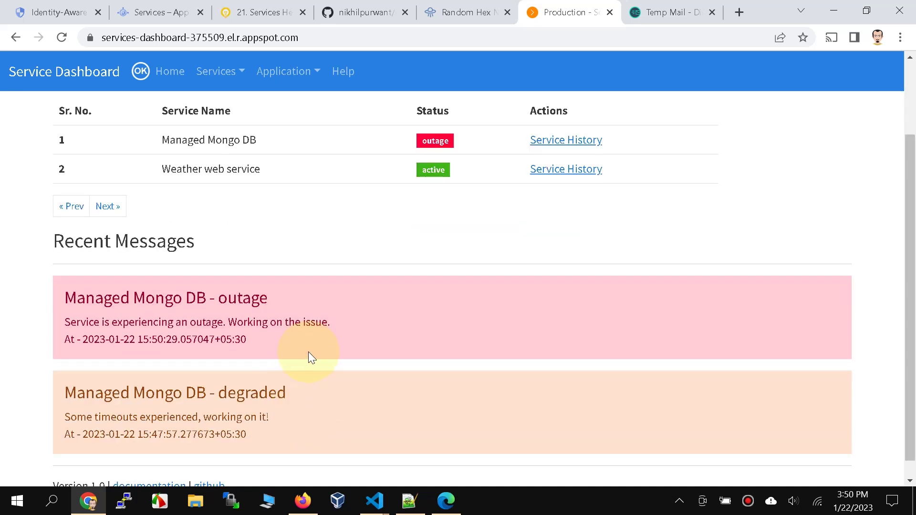
Switch to the public dashboard in Edge, refresh its summary, and check the service history of Managed Mongo DB before returning home.
scroll(308, 356, up, 2)
click(445, 502)
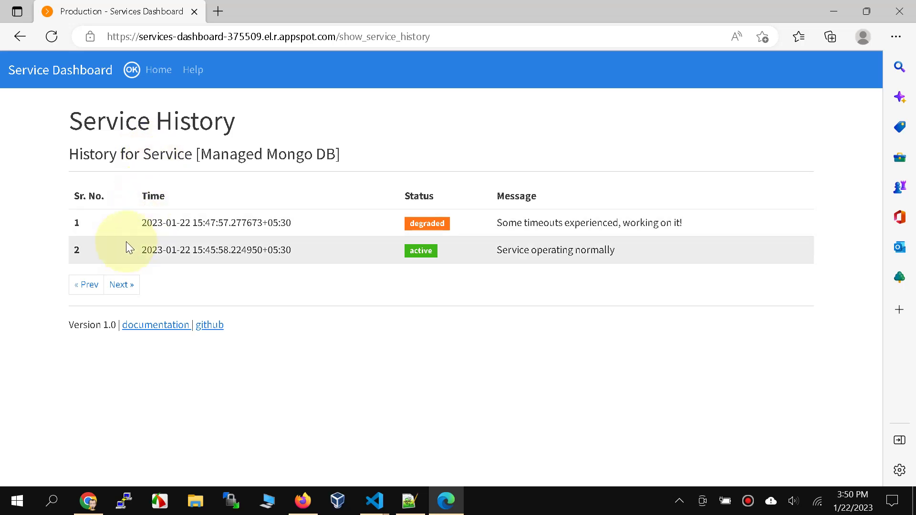
click(156, 70)
click(152, 157)
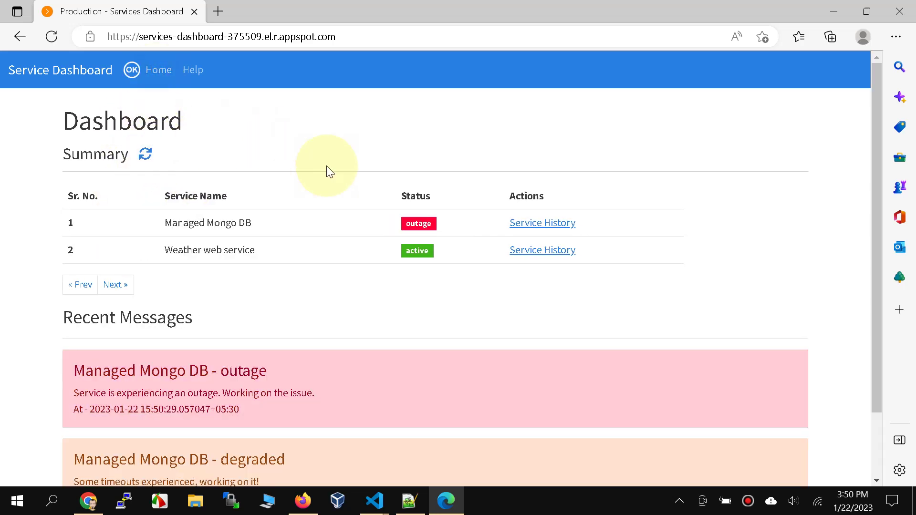
click(542, 223)
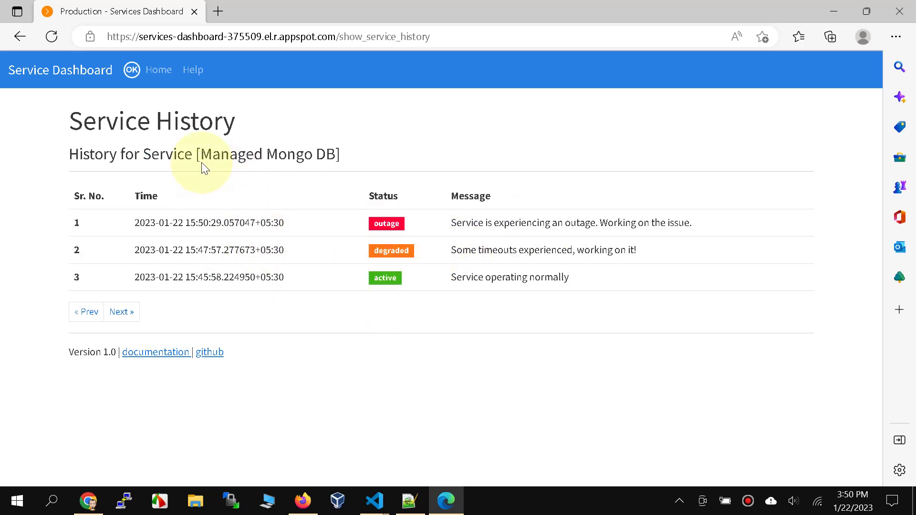
click(157, 69)
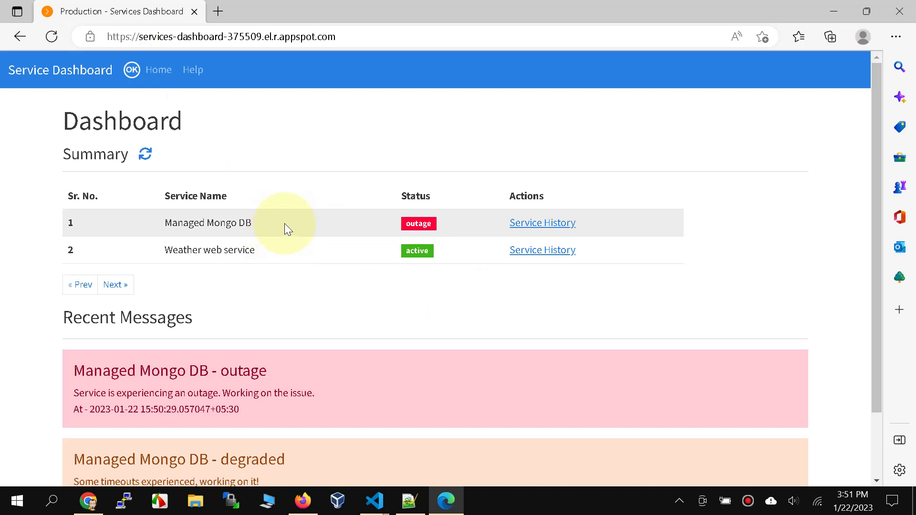
Switch to Chrome and open the newest Service Dashboard alert email in the Temp Mail inbox.
click(89, 505)
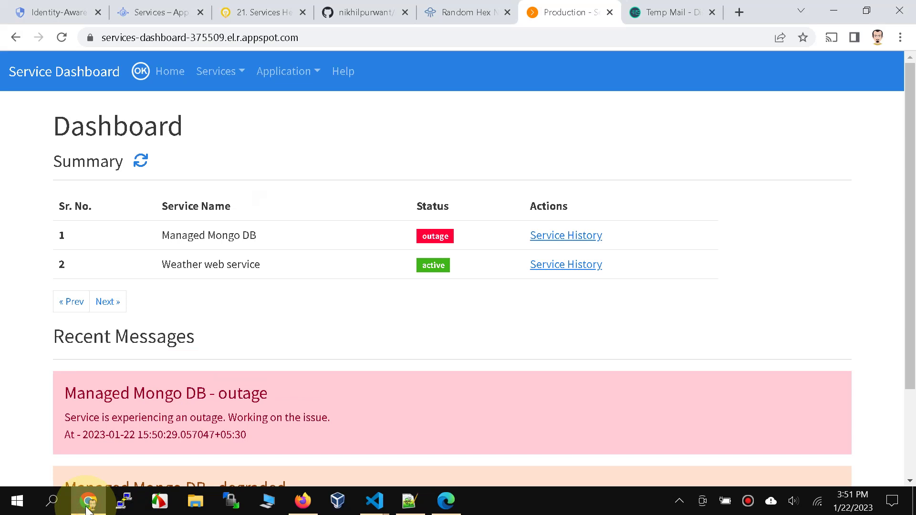
click(648, 17)
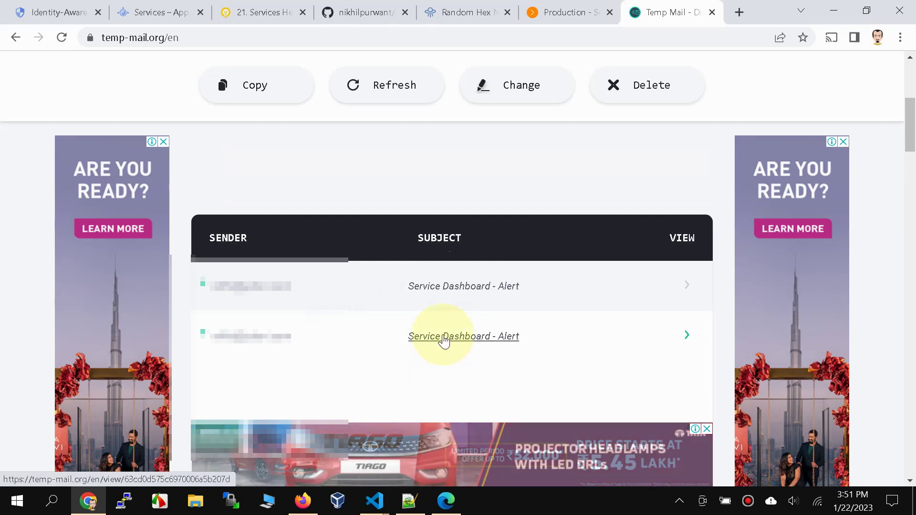
click(447, 294)
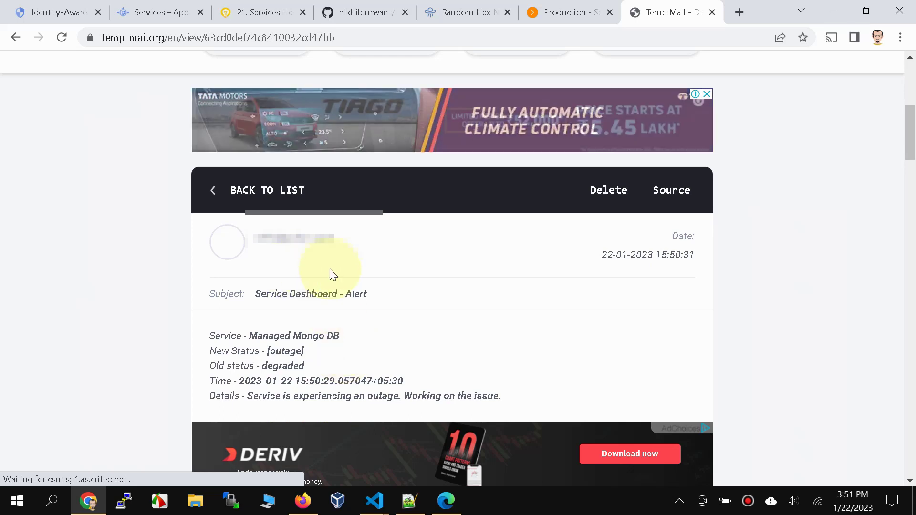
Return to the admin Service Dashboard and list all services in Service Operations.
click(555, 19)
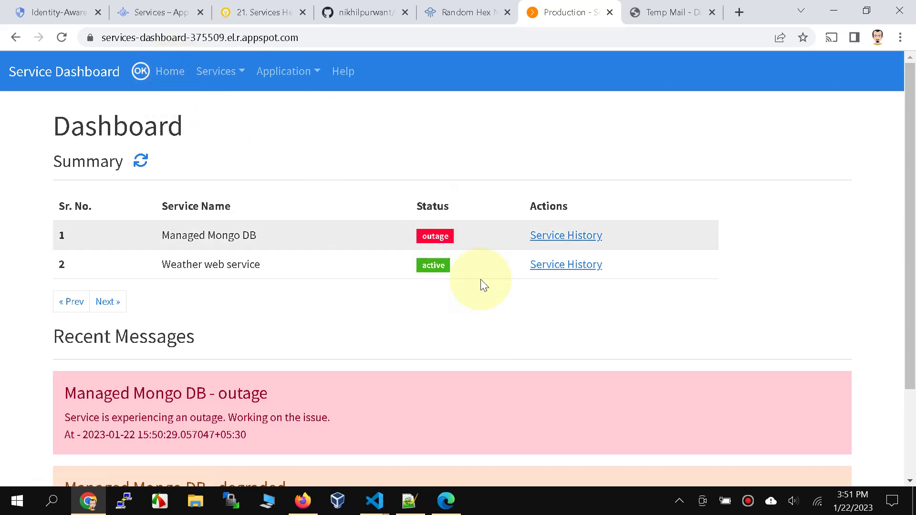
click(224, 79)
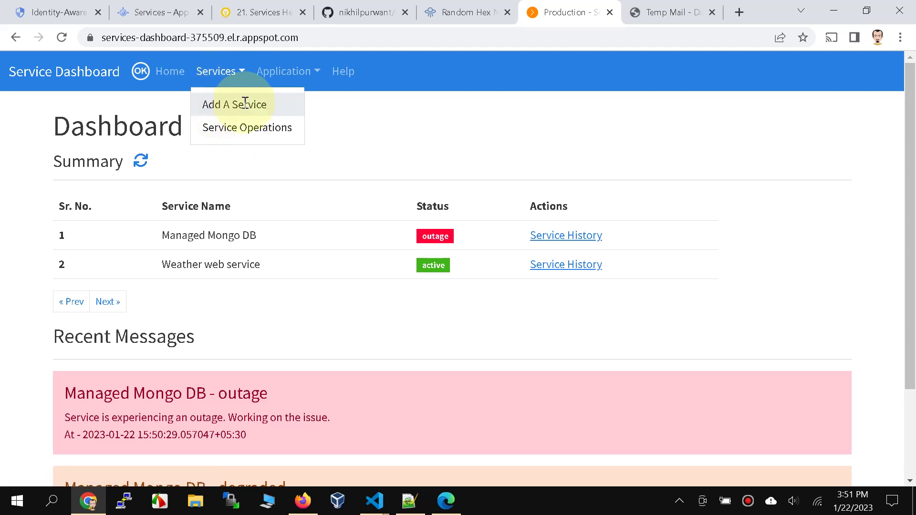
click(235, 127)
click(221, 242)
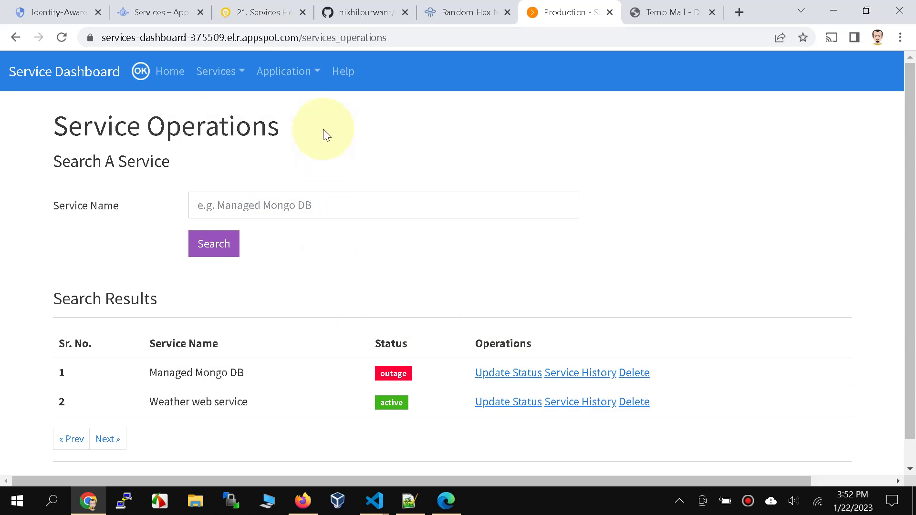
click(300, 77)
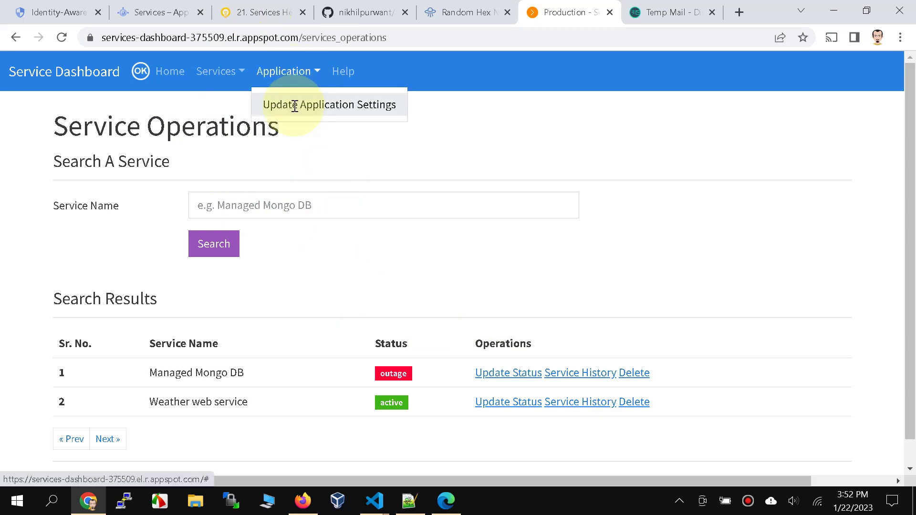
Open the Service Dashboard help page and read the FAQs down to the architecture diagram.
click(343, 72)
scroll(481, 297, down, 2)
scroll(482, 297, up, 2)
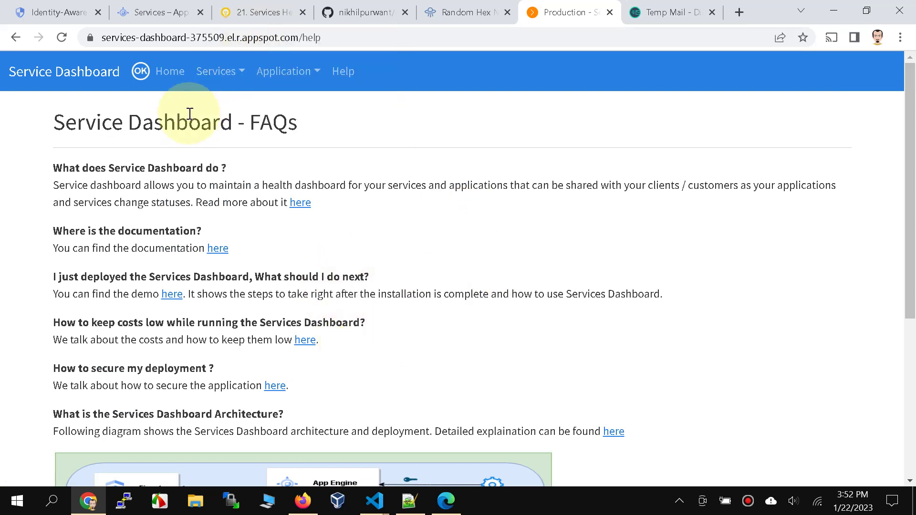
click(177, 71)
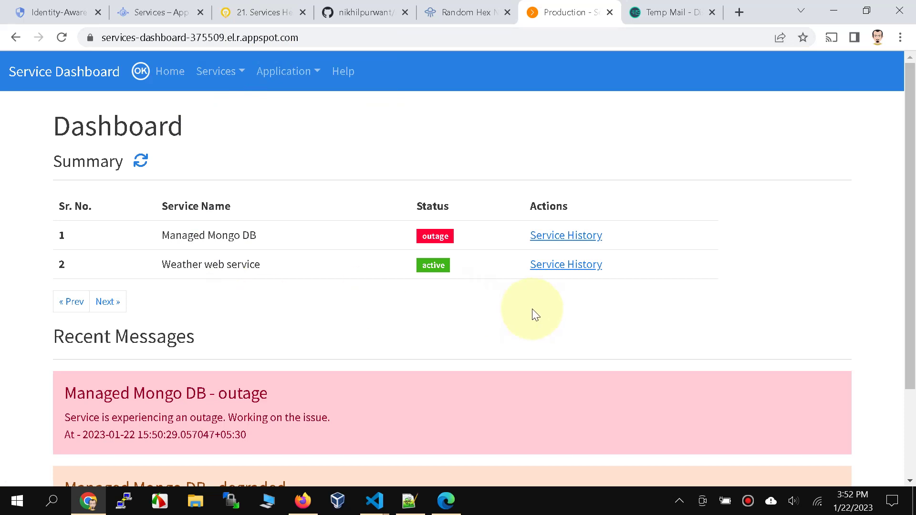
click(350, 86)
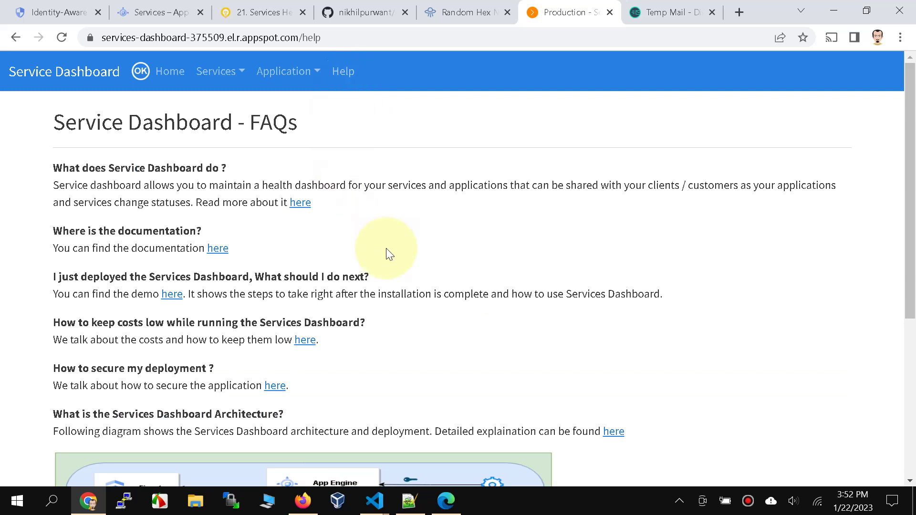
scroll(385, 249, down, 6)
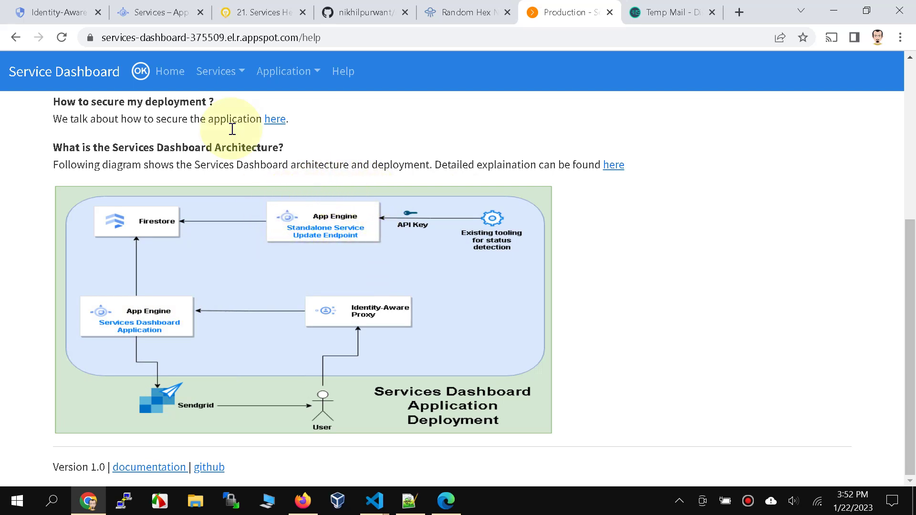
Go to the App Engine services list in Google Cloud and copy the link address of the dashboard-service-api service.
click(147, 15)
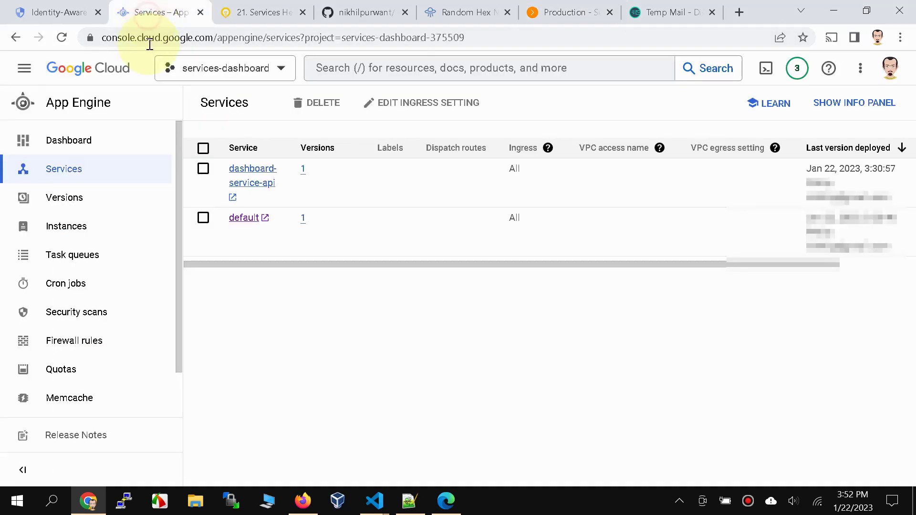
right_click(253, 191)
click(305, 270)
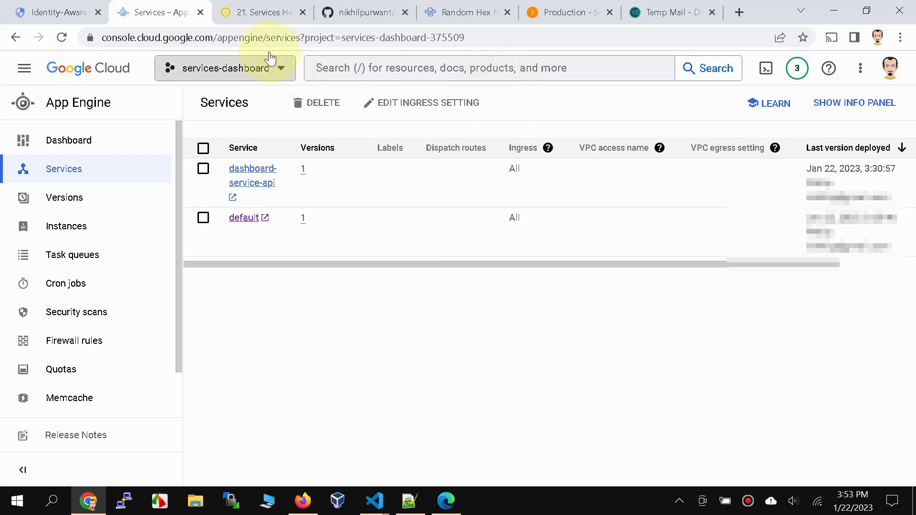
Review the standalone update endpoint in the help page's architecture diagram, declining caret browsing, and return to the App Engine services list.
click(568, 12)
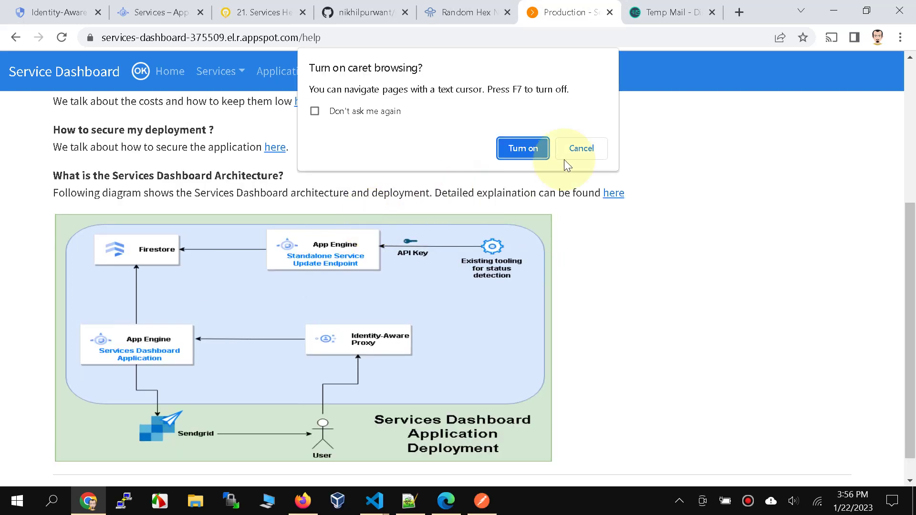
click(590, 145)
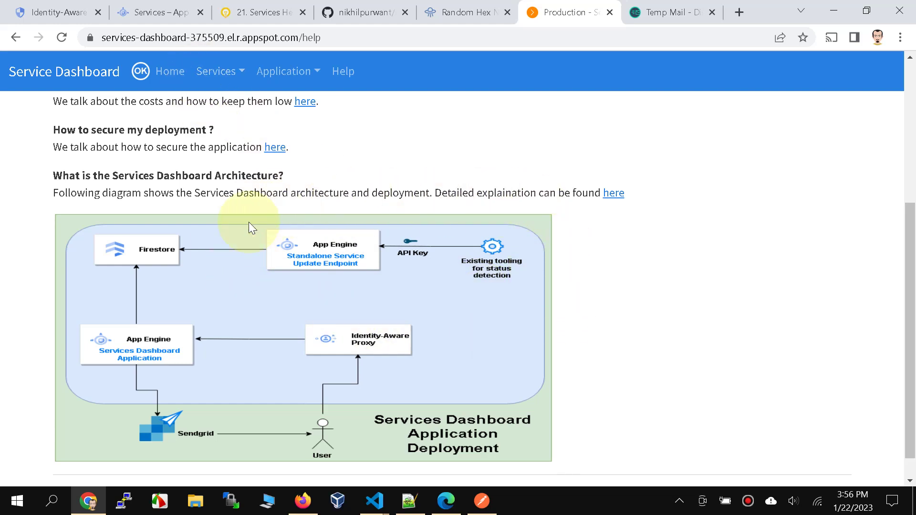
click(143, 12)
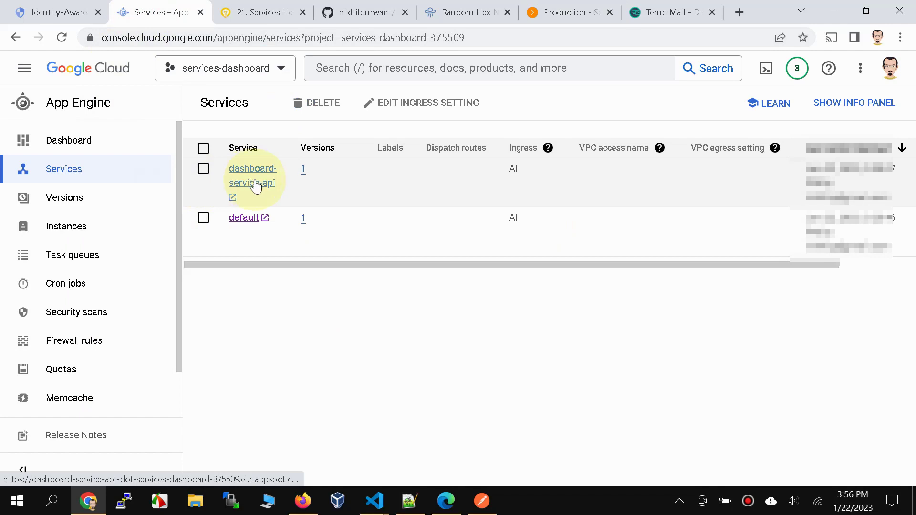
Switch to Postman, review the request headers, and send the PUT request setting Managed Mongo DB to active with message "All issues resloved, Service working normally".
click(482, 502)
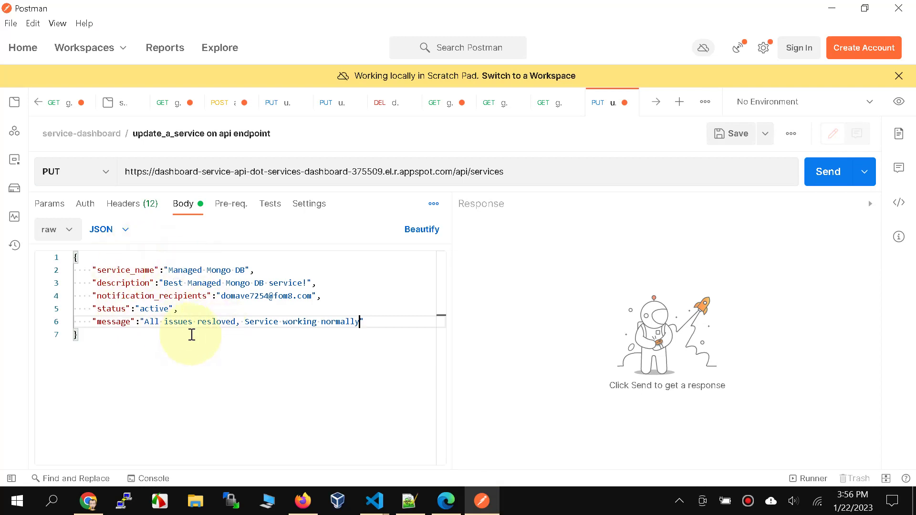
click(114, 205)
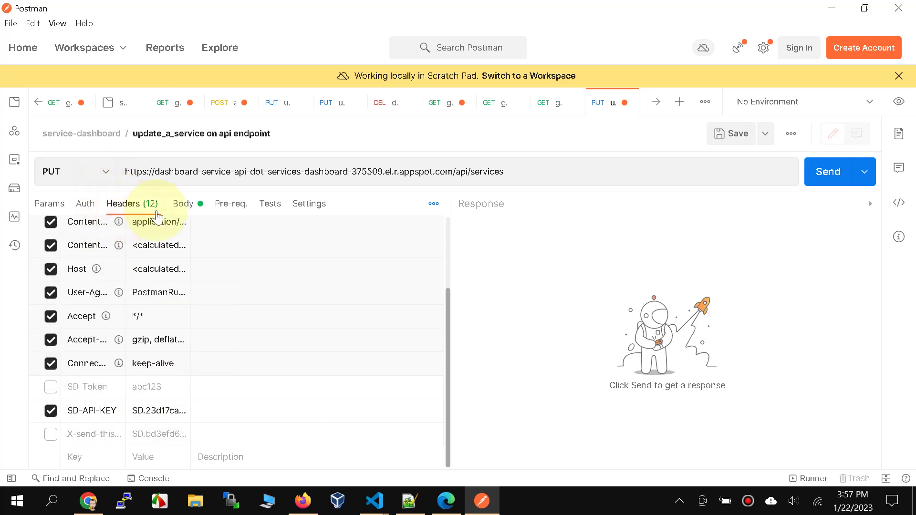
click(183, 204)
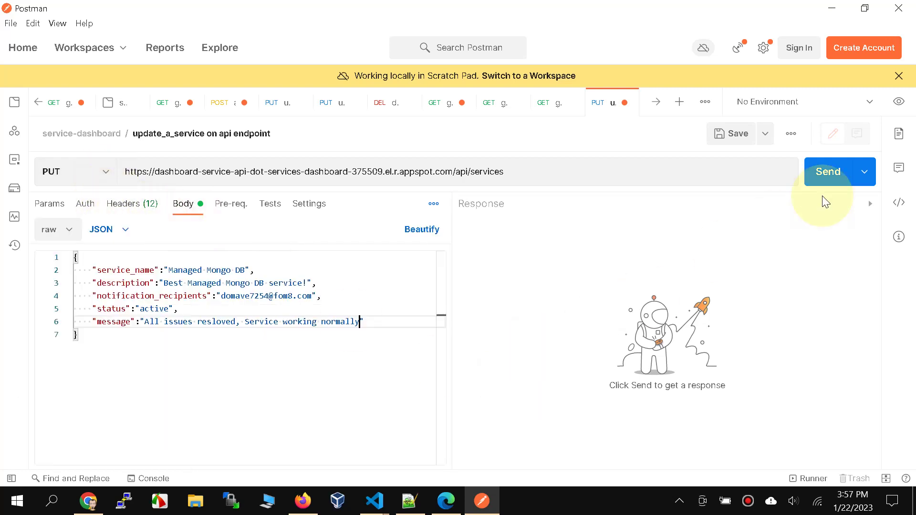
click(839, 179)
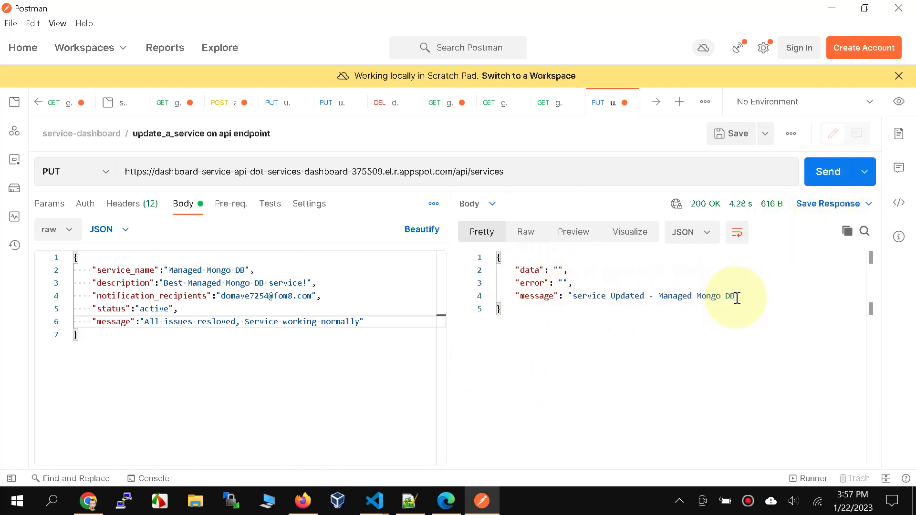
Switch back to Chrome, open the admin dashboard's home page, and refresh the summary to check Managed Mongo DB's status.
click(88, 501)
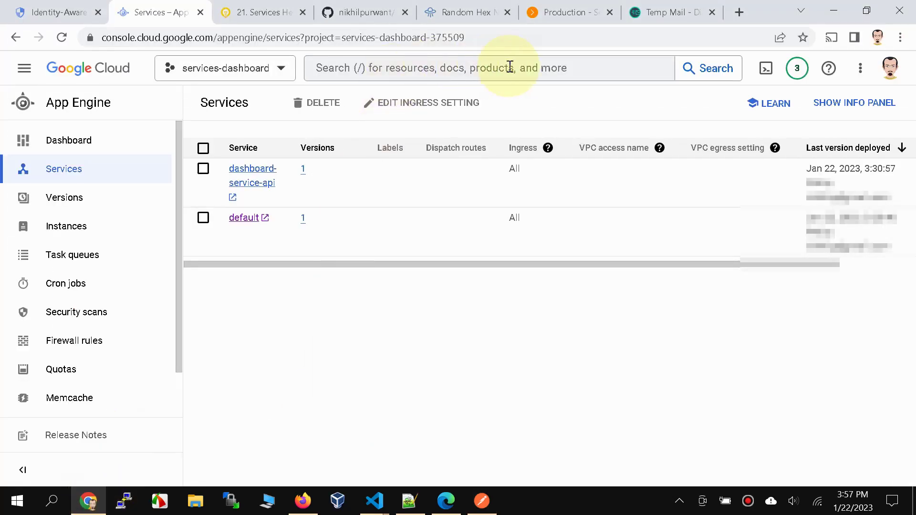
click(545, 19)
click(168, 72)
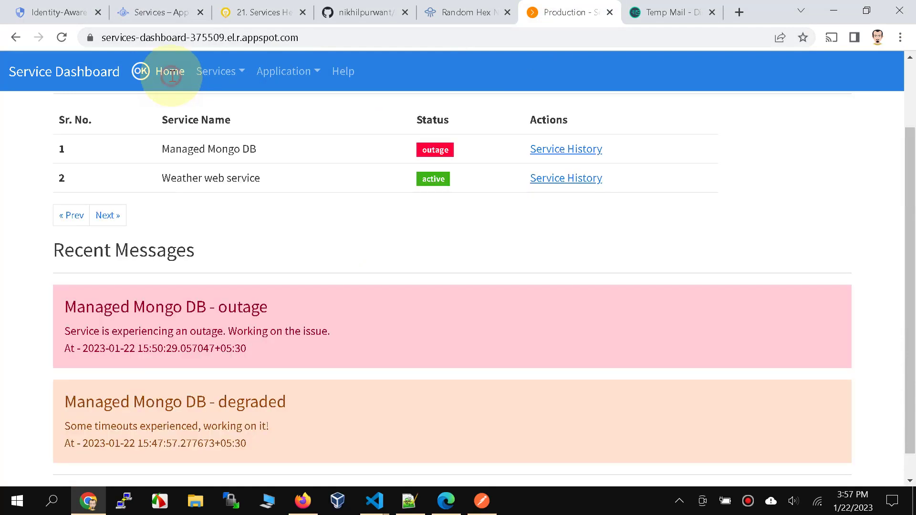
scroll(257, 198, up, 2)
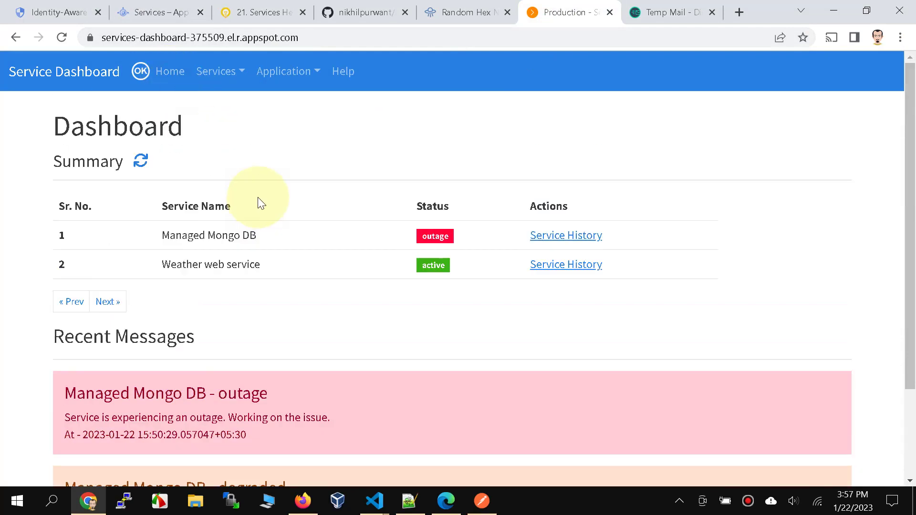
click(141, 162)
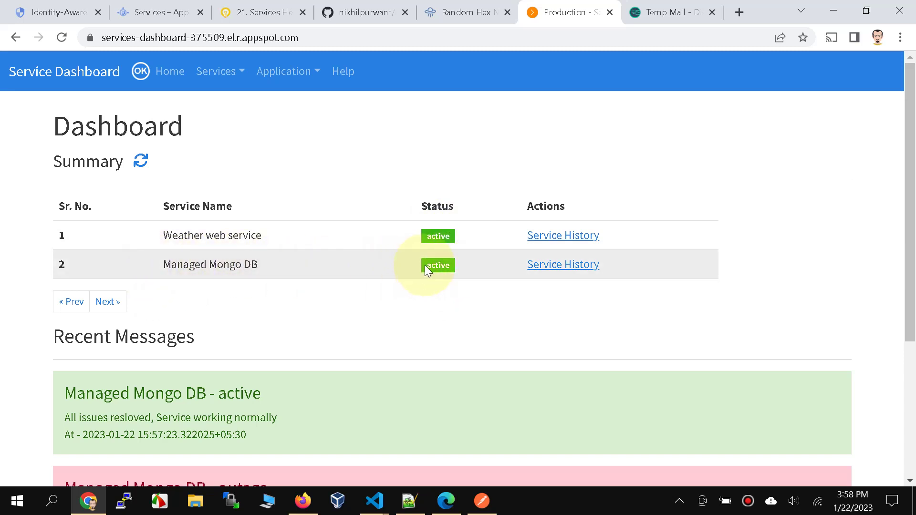
Recheck the update response in Postman, and review the recent messages on the admin dashboard in Chrome.
click(482, 501)
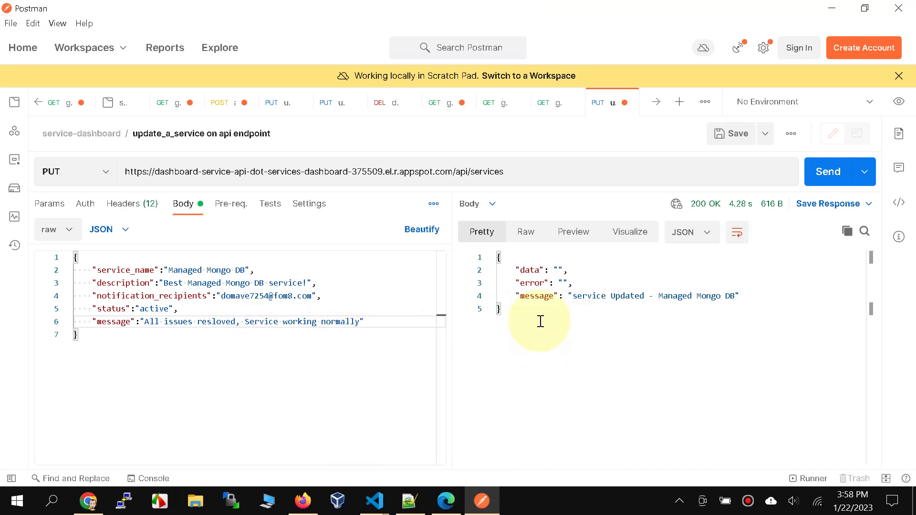
click(481, 502)
scroll(291, 339, down, 3)
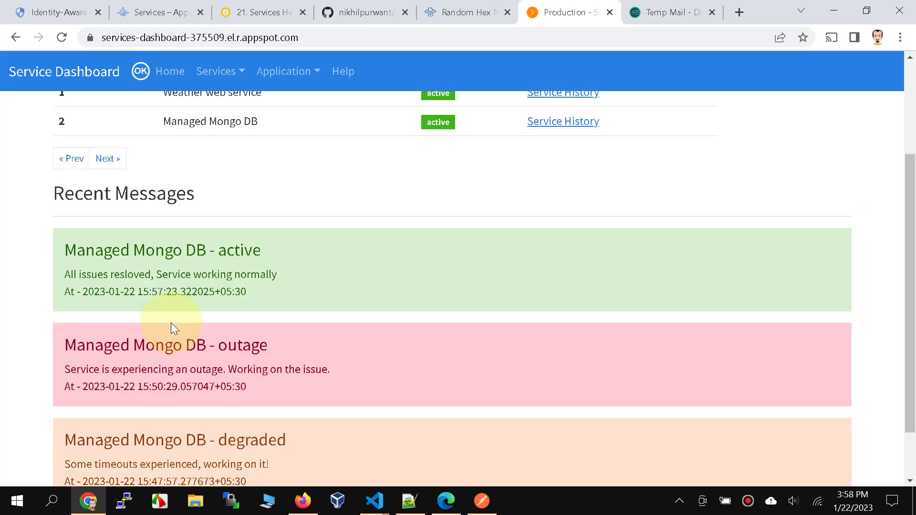
scroll(210, 358, down, 1)
scroll(232, 393, up, 3)
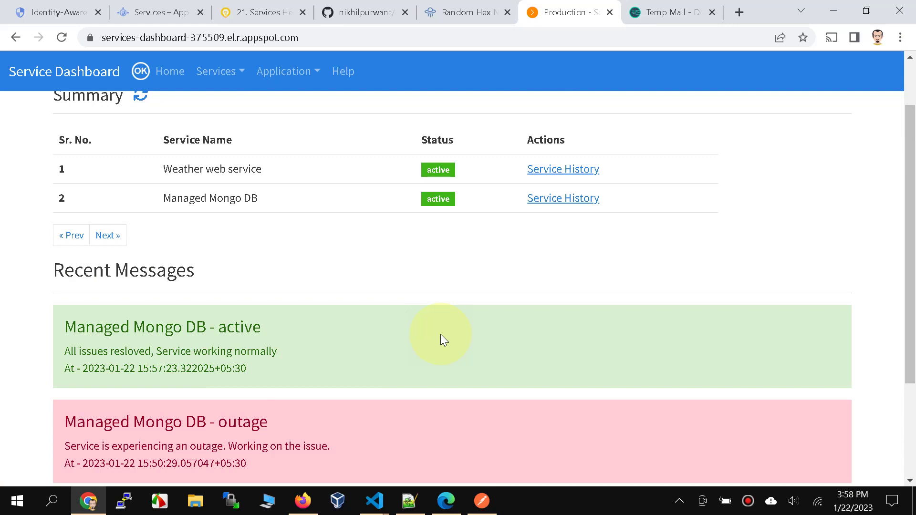
scroll(442, 337, up, 2)
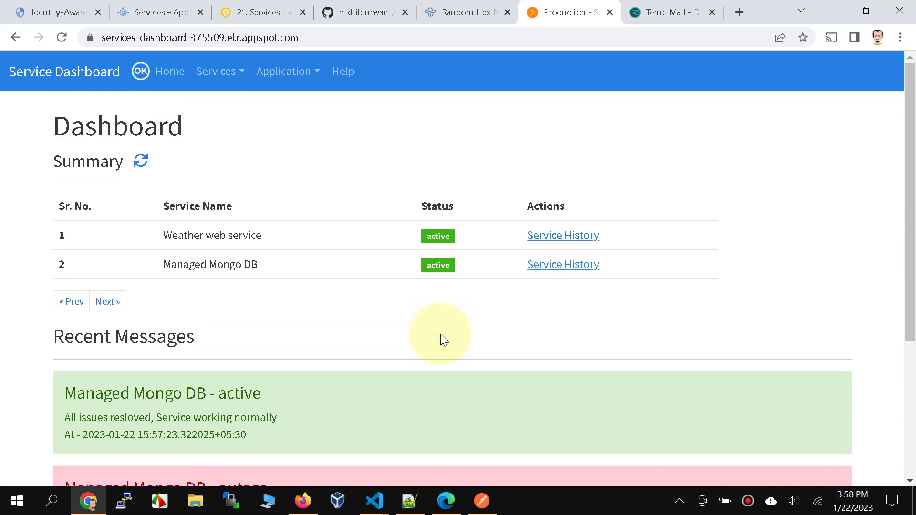
Switch to the public dashboard in Edge, refresh its summary, and review the recent Managed Mongo DB messages.
click(446, 501)
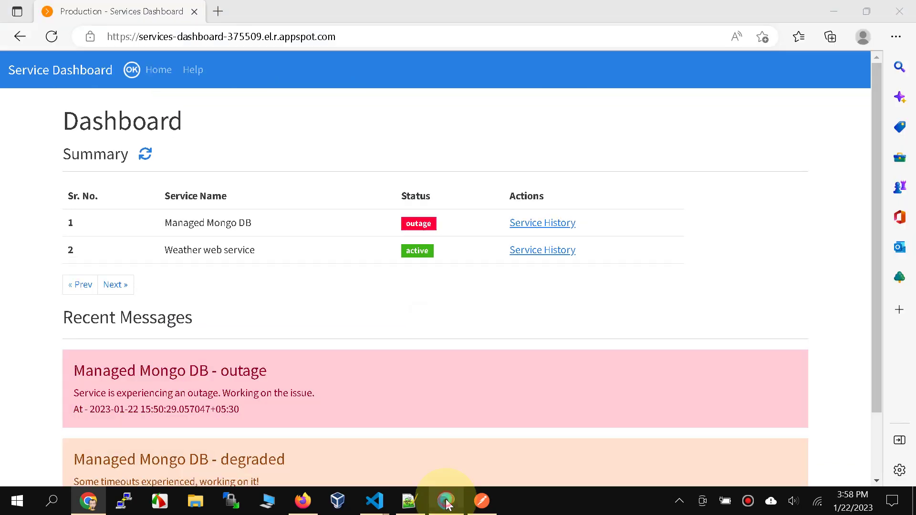
click(145, 154)
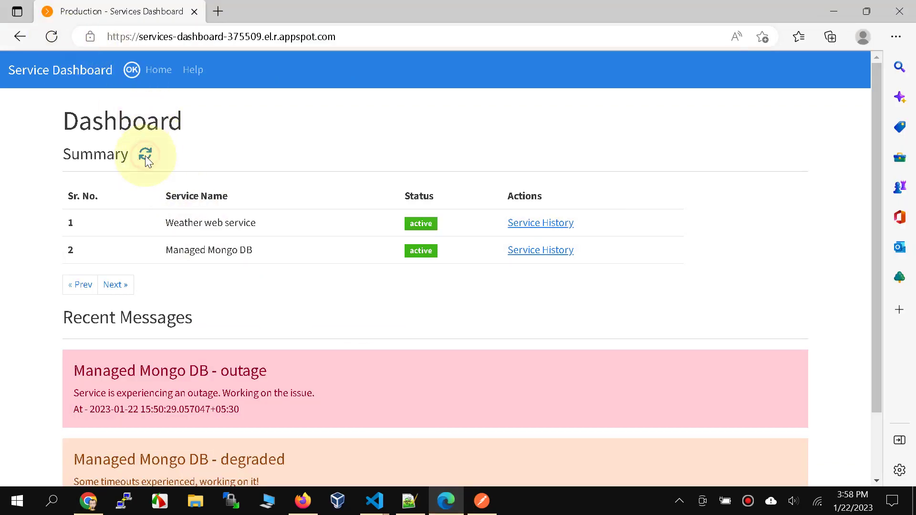
scroll(280, 306, down, 4)
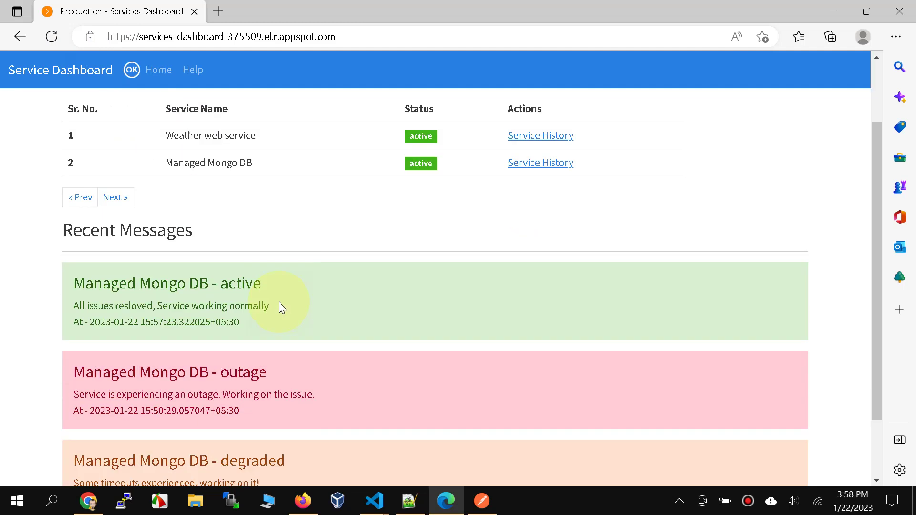
Switch to Chrome, review the service, time and details in the newest Service Dashboard alert email, and return to the admin dashboard.
scroll(284, 240, up, 4)
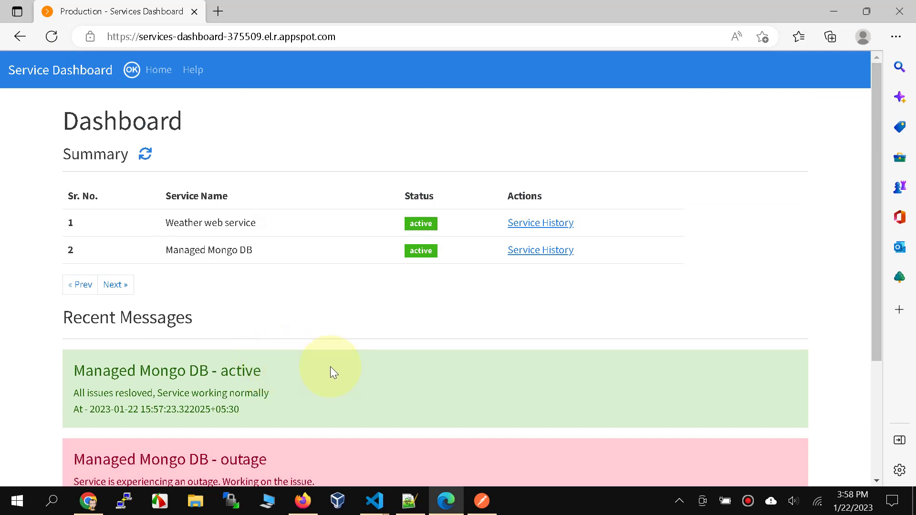
click(88, 501)
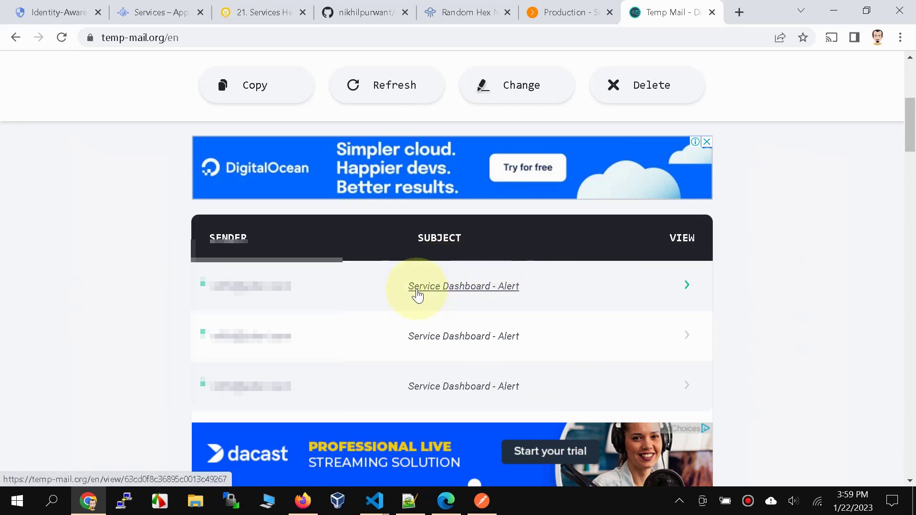
click(475, 292)
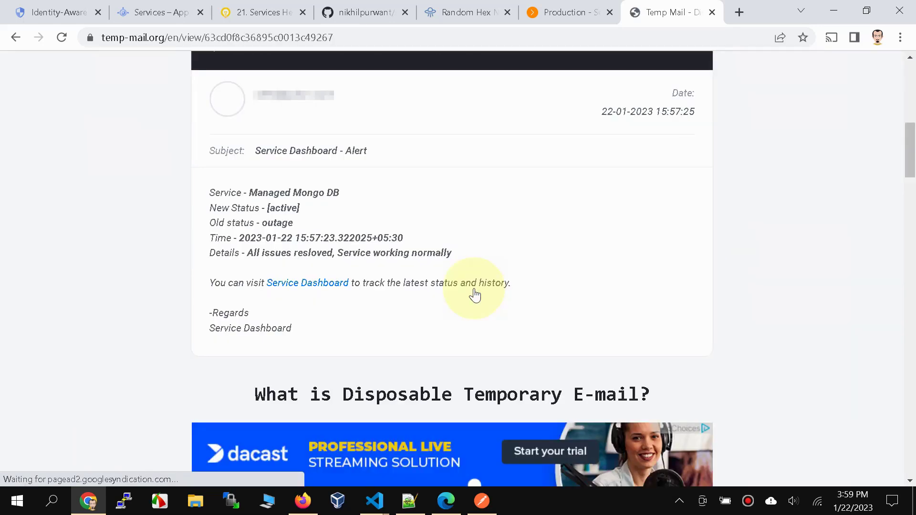
drag(247, 192, 351, 197)
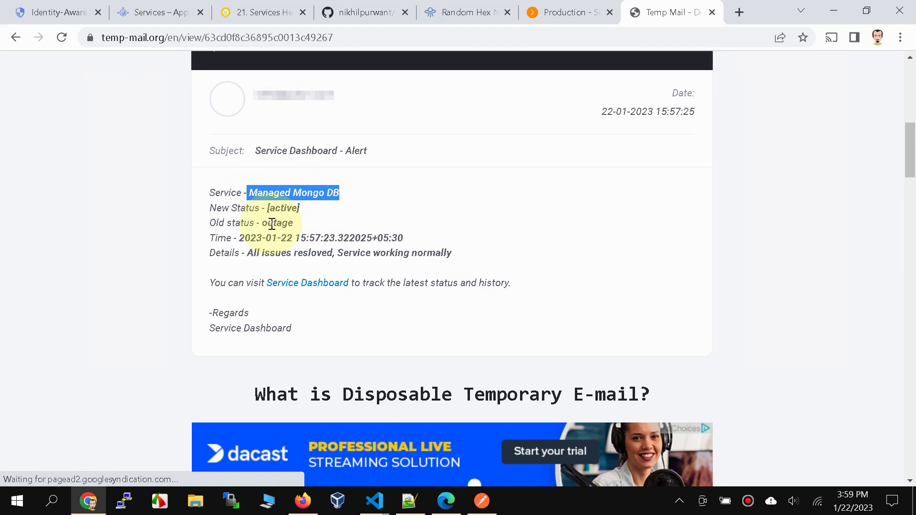
drag(239, 238, 404, 238)
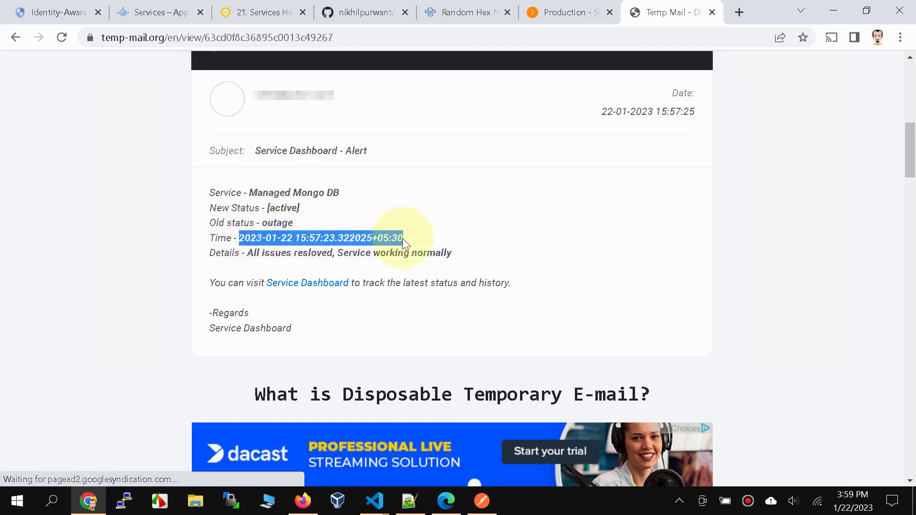
drag(247, 253, 475, 256)
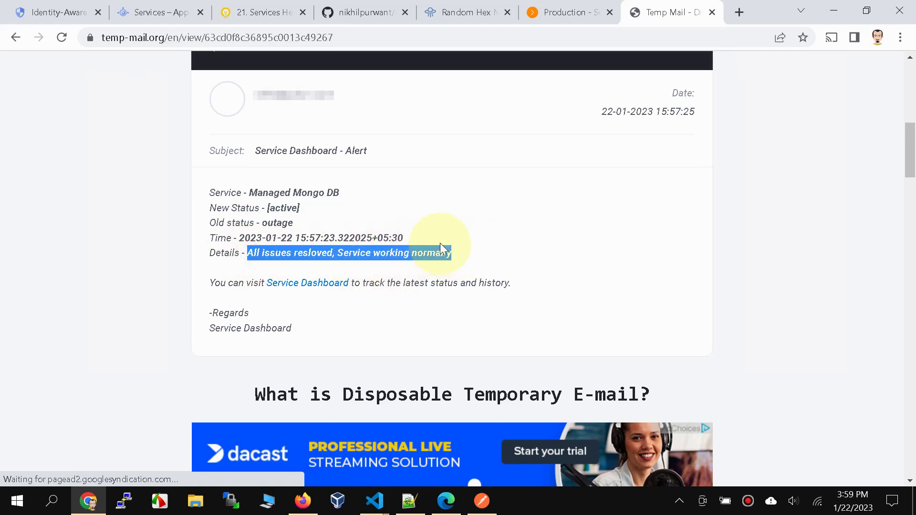
click(544, 13)
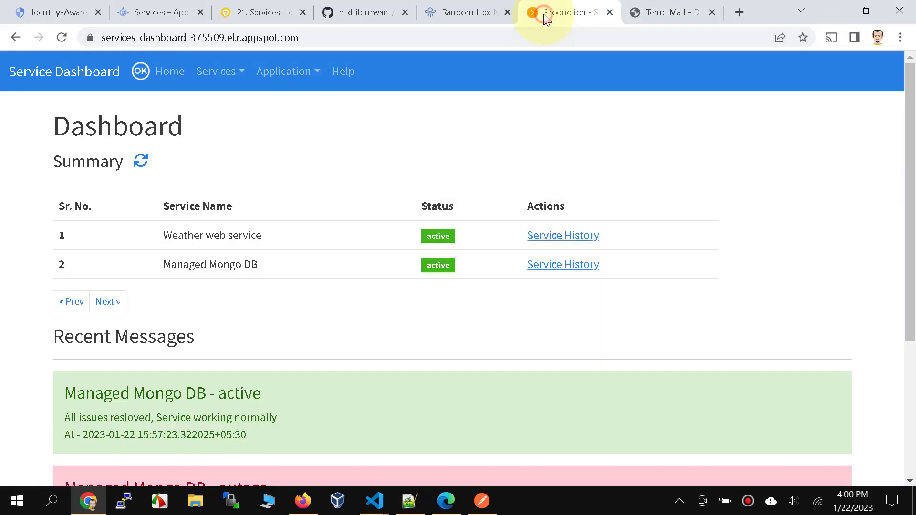
Switch to the public dashboard in Edge, review the help page's FAQs and architecture diagram, and return to the home page.
click(443, 506)
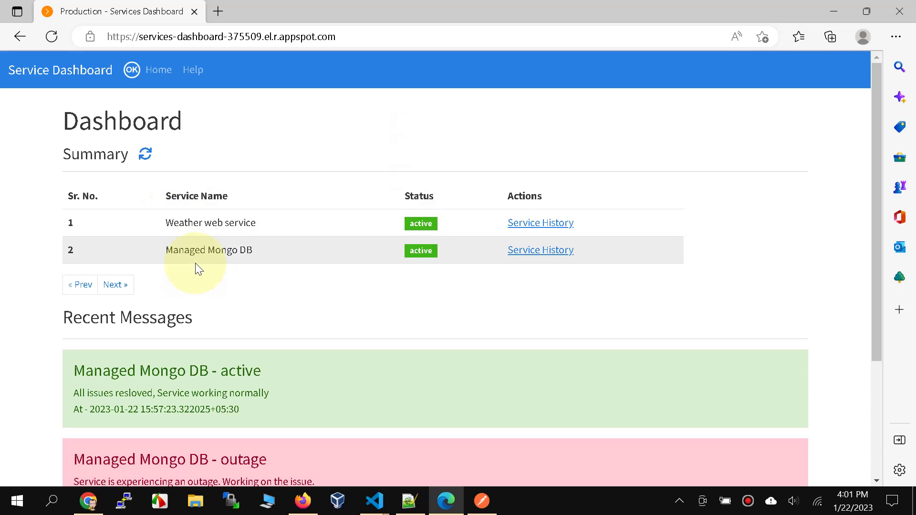
click(195, 71)
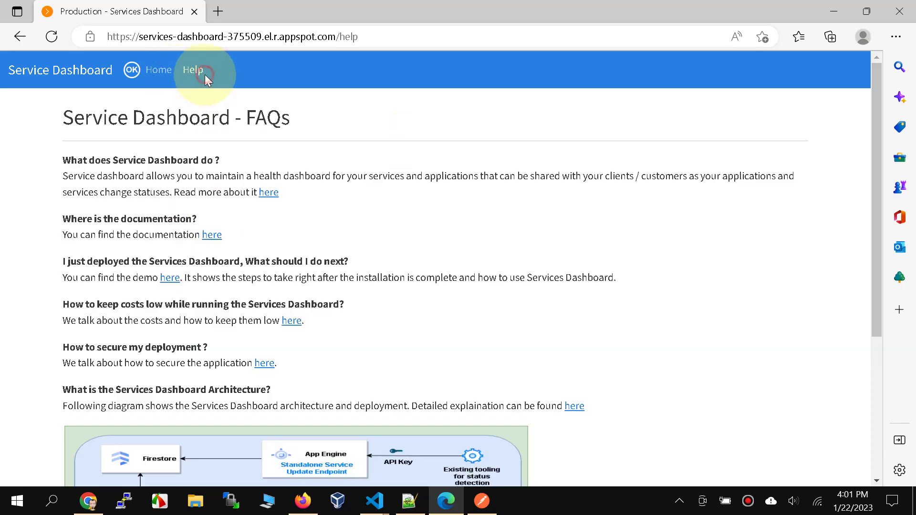
scroll(342, 255, down, 5)
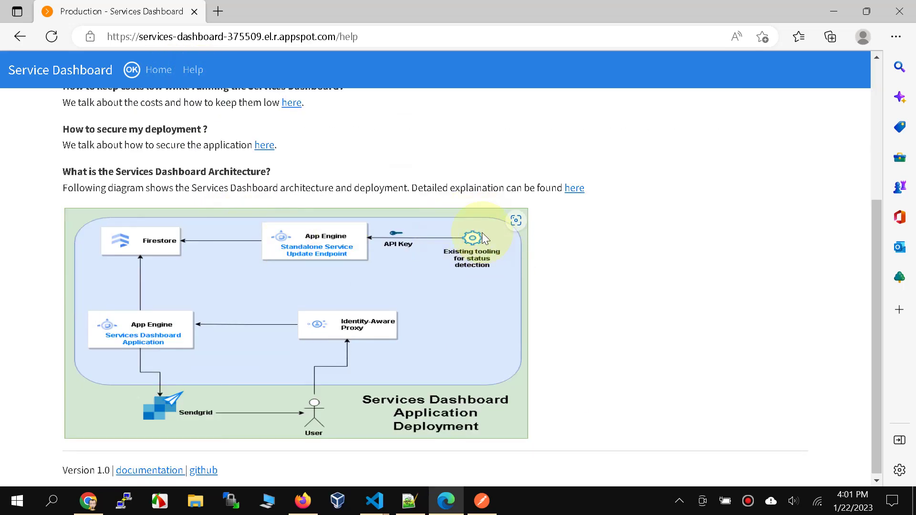
scroll(405, 262, up, 5)
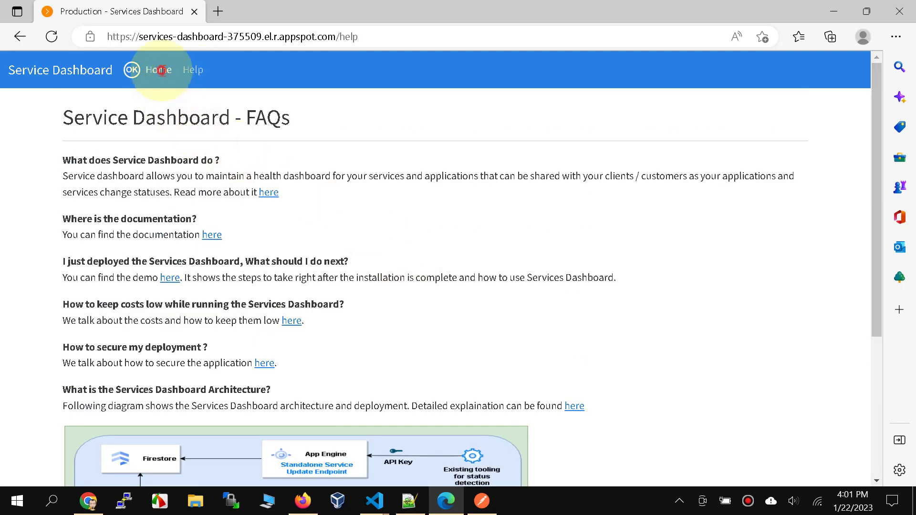
click(159, 70)
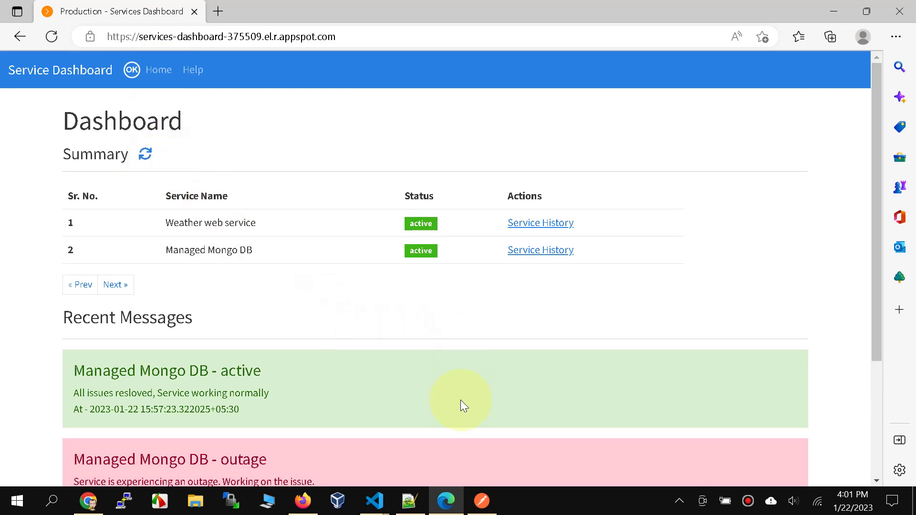
Switch to Chrome, open the Services Health Dashboard blog post, and review it from the beginning.
click(89, 500)
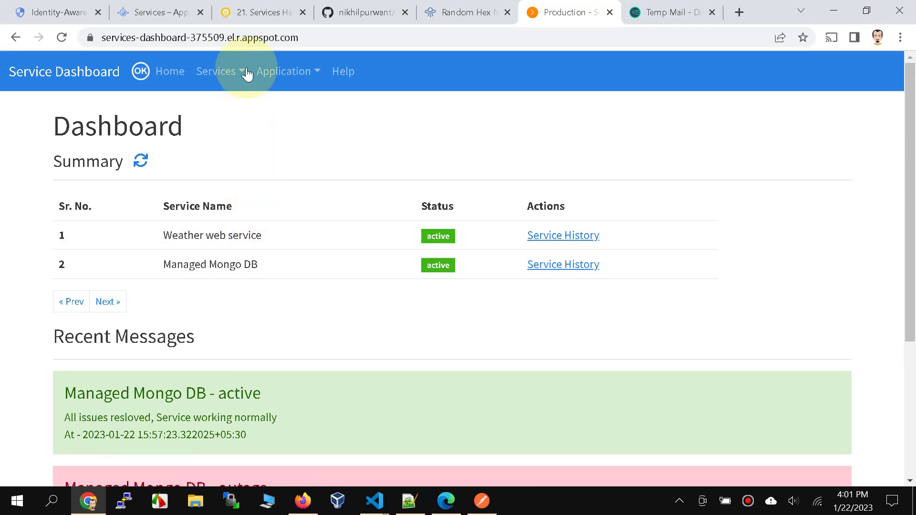
click(250, 13)
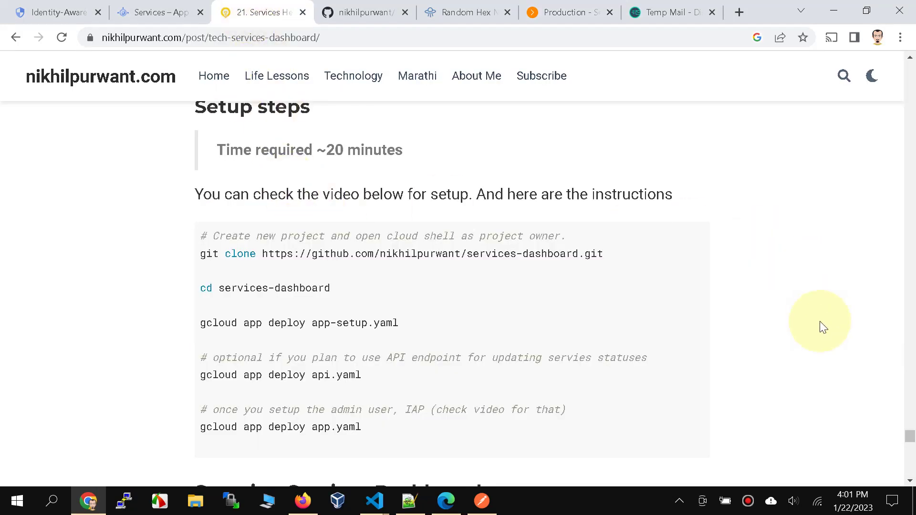
drag(911, 435, 901, 77)
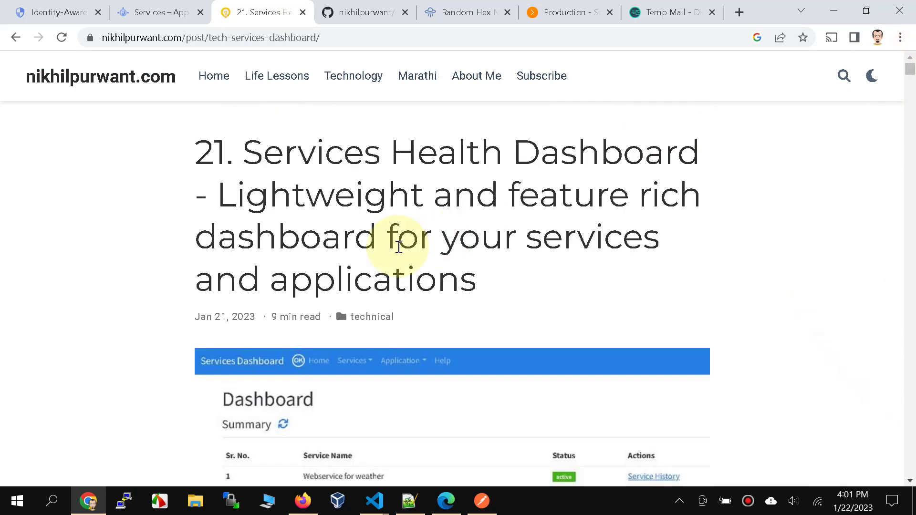
scroll(399, 246, down, 5)
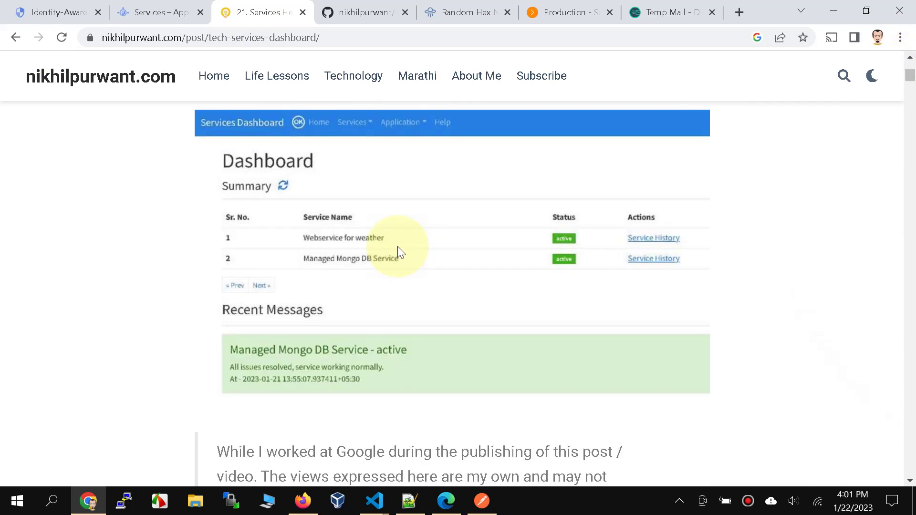